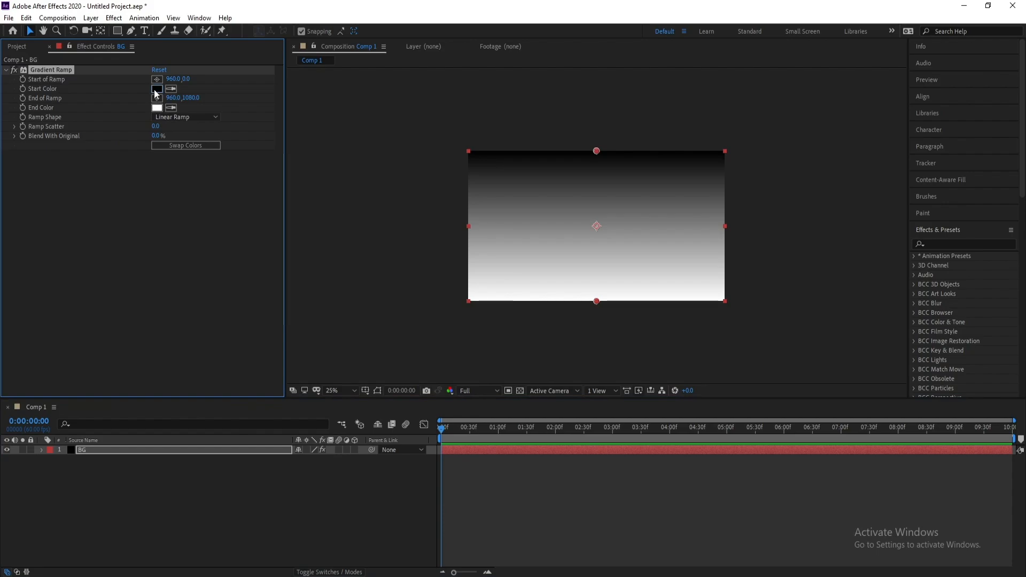
Set the Gradient Ramp start color on the BG layer to light blue 629SFE
{"action": "left_click", "coordinate": [157, 88]}
{"action": "left_click_drag", "start_coordinate": [196, 513], "coordinate": [196, 465]}
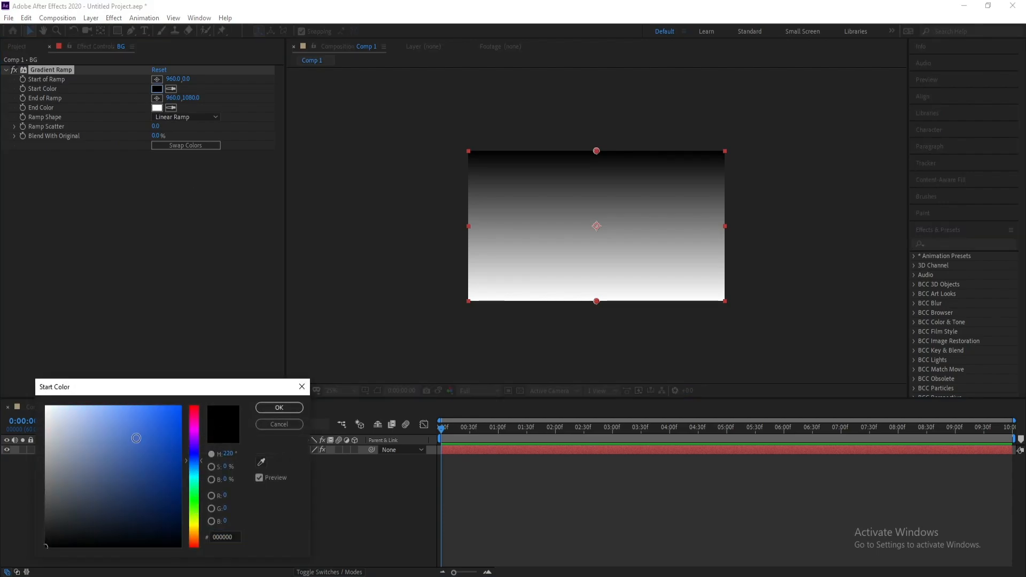
{"action": "left_click", "coordinate": [118, 407]}
{"action": "left_click_drag", "start_coordinate": [119, 407], "coordinate": [129, 406]}
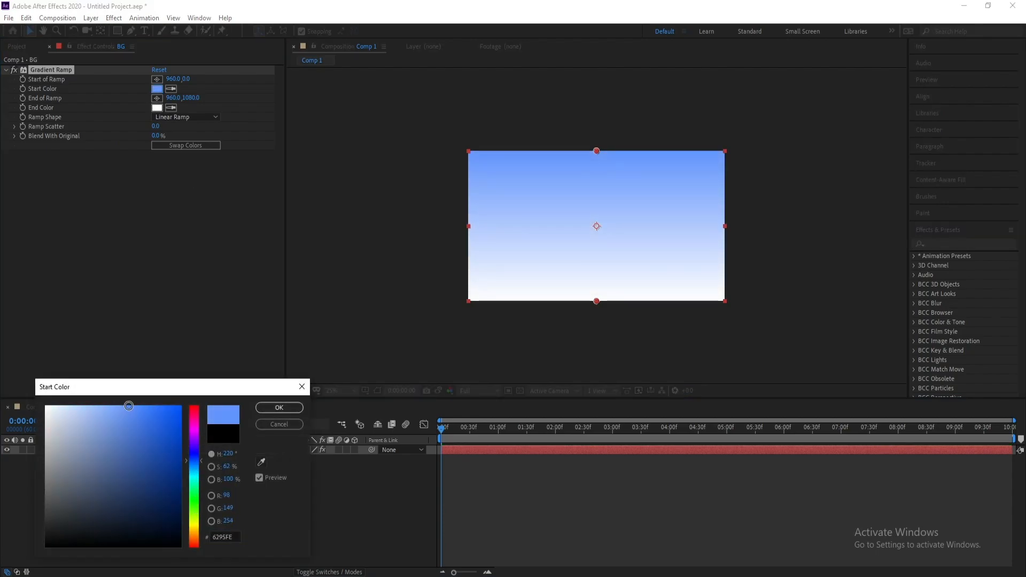
{"action": "left_click", "coordinate": [279, 407]}
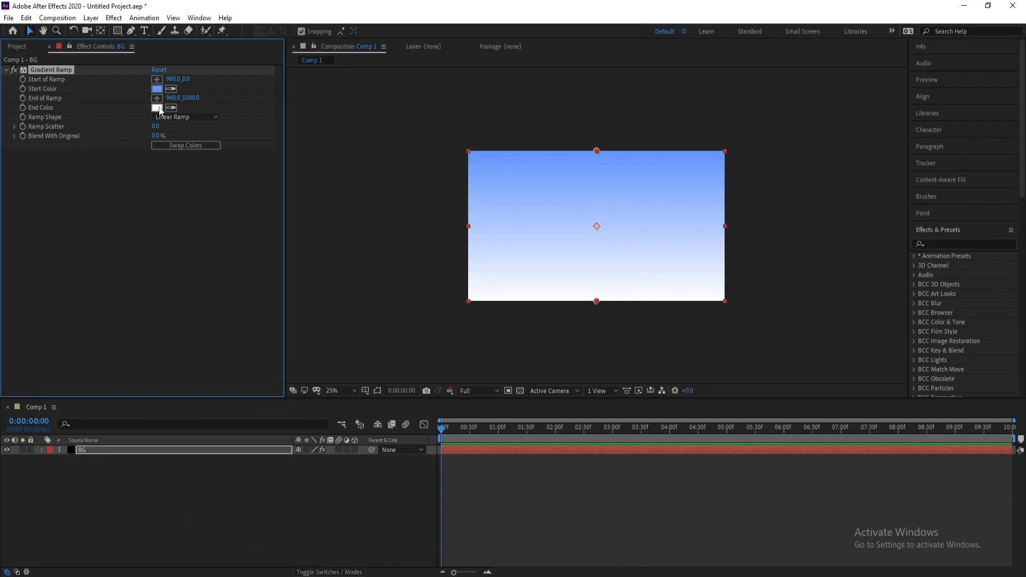
Set the Gradient Ramp end color to dark brown 574008
{"action": "left_click", "coordinate": [157, 108]}
{"action": "left_click", "coordinate": [194, 531]}
{"action": "left_click_drag", "start_coordinate": [160, 523], "coordinate": [169, 498]}
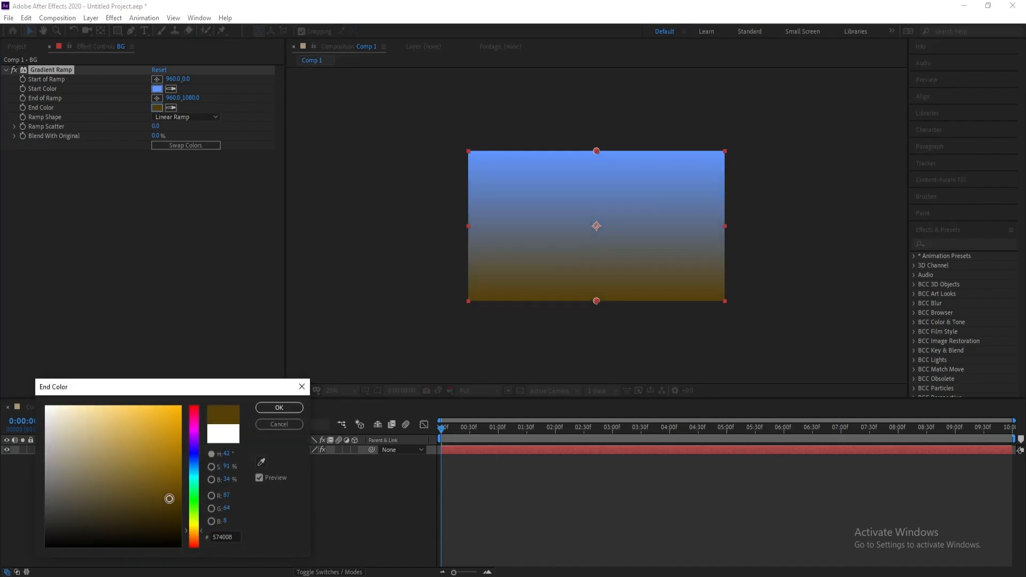
{"action": "left_click", "coordinate": [285, 409]}
Import the grass image file and add it to the composition above the BG layer
{"action": "left_click", "coordinate": [107, 451]}
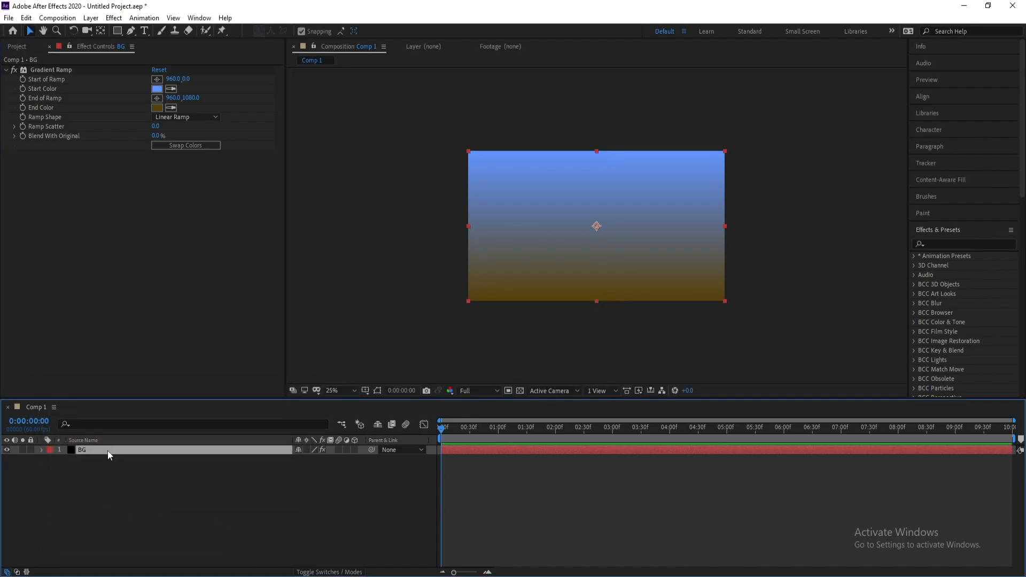
{"action": "left_click", "coordinate": [9, 18]}
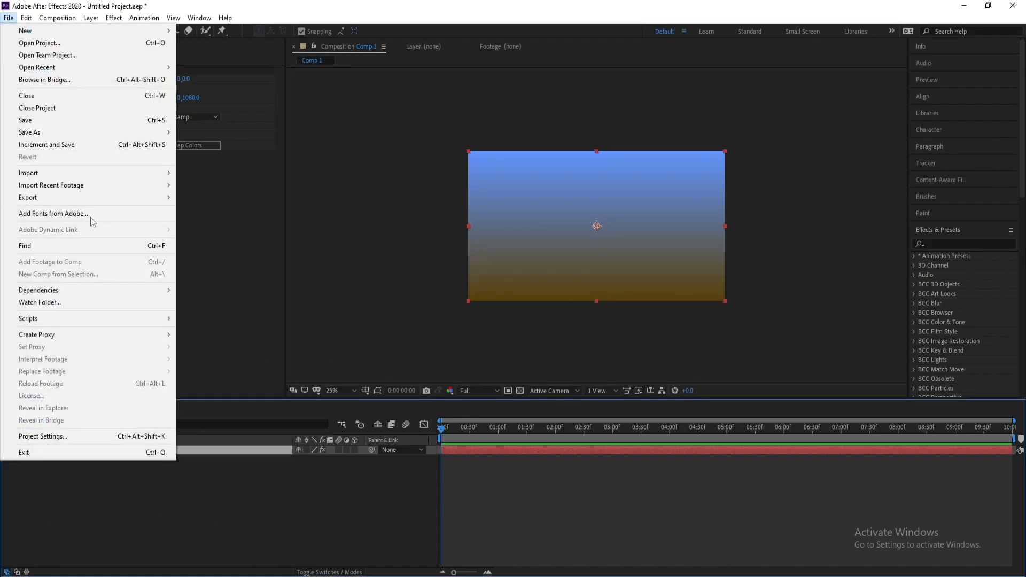
{"action": "mouse_move", "coordinate": [107, 173]}
{"action": "left_click", "coordinate": [199, 173]}
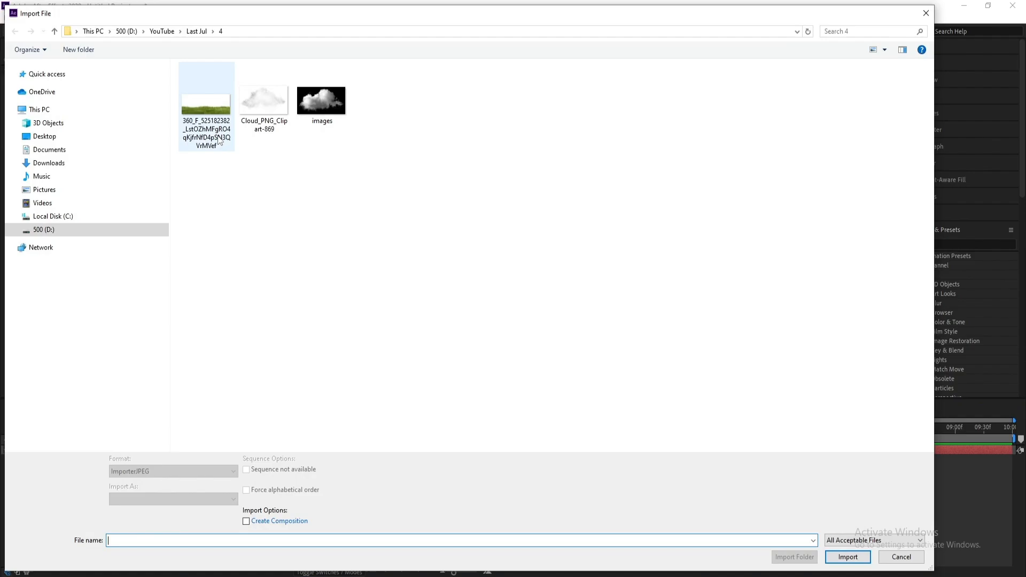
{"action": "double_click", "coordinate": [218, 115]}
{"action": "left_click_drag", "start_coordinate": [51, 147], "coordinate": [159, 515]}
Scale the grass layer to 211% and move it down to the bottom of the frame
{"action": "key", "text": "s"}
{"action": "left_click_drag", "start_coordinate": [309, 469], "coordinate": [335, 468]}
{"action": "left_click_drag", "start_coordinate": [118, 461], "coordinate": [92, 450]}
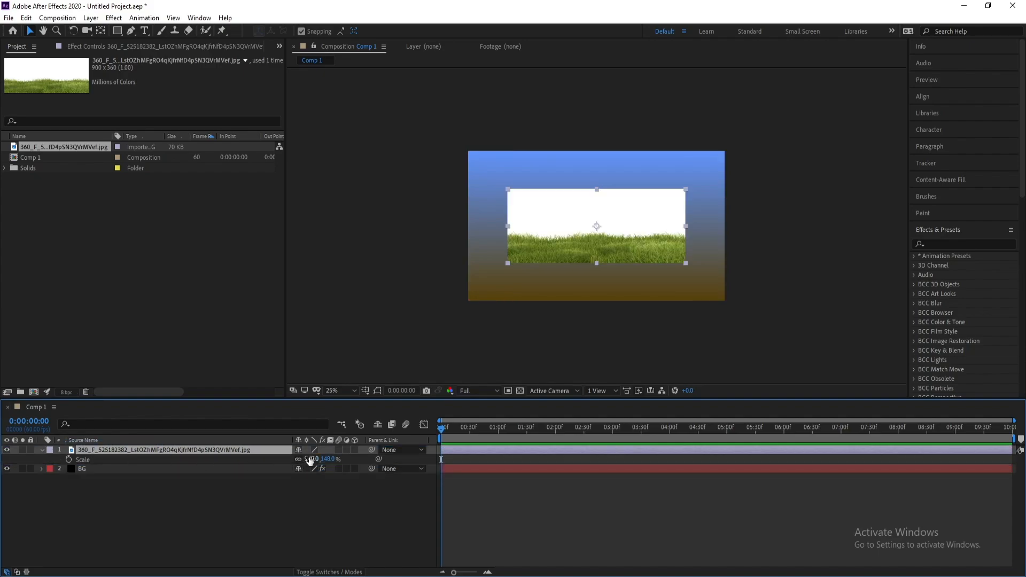
{"action": "left_click_drag", "start_coordinate": [313, 458], "coordinate": [358, 466]}
{"action": "mouse_move", "coordinate": [594, 228]}
{"action": "left_mouse_down"}
{"action": "mouse_move", "coordinate": [592, 255]}
{"action": "mouse_move", "coordinate": [589, 245]}
{"action": "left_mouse_up"}
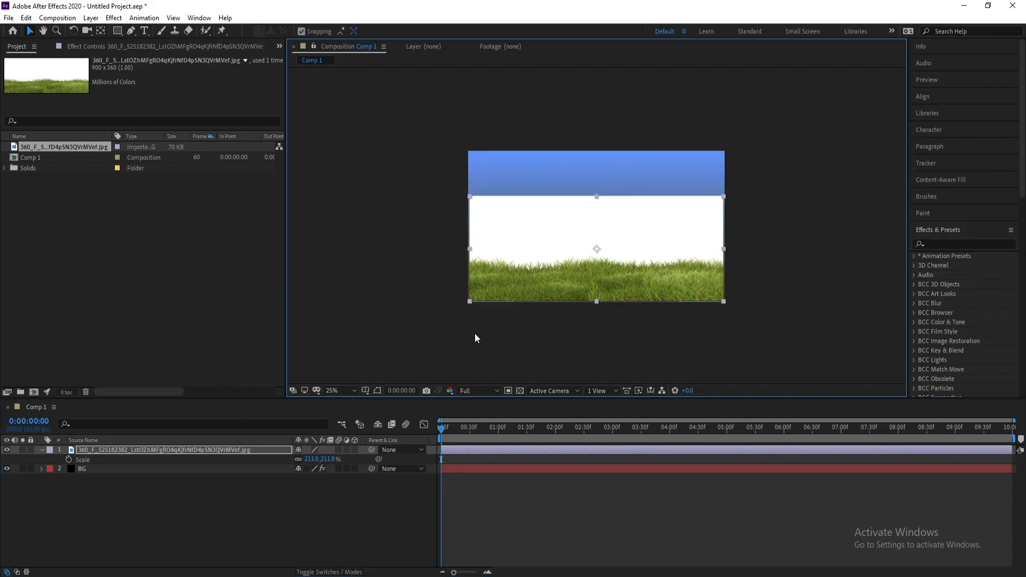
Apply Linear Color Key to the grass layer and sample the white background as the key color
{"action": "left_click", "coordinate": [155, 458]}
{"action": "left_click", "coordinate": [113, 17]}
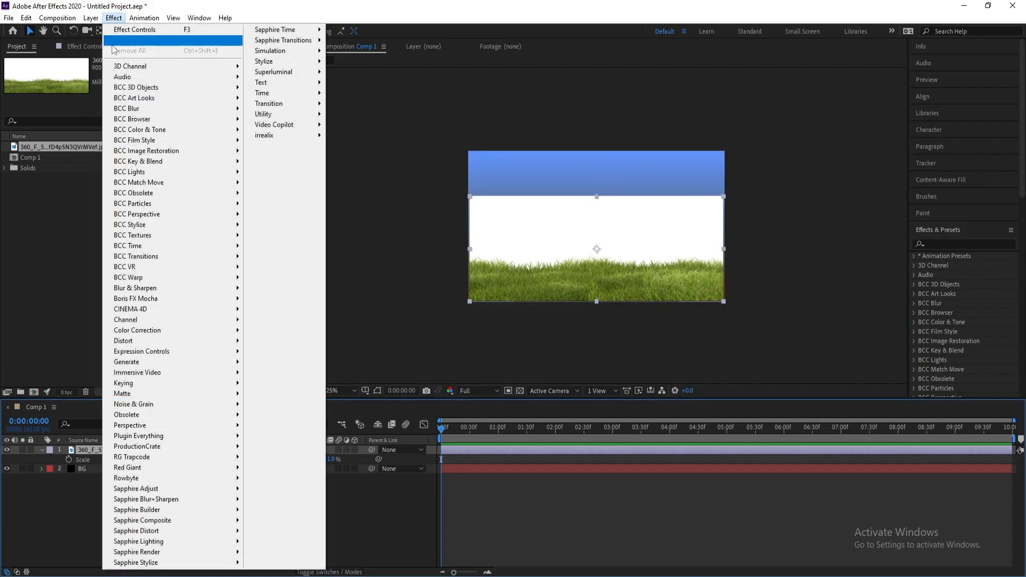
{"action": "mouse_move", "coordinate": [224, 383]}
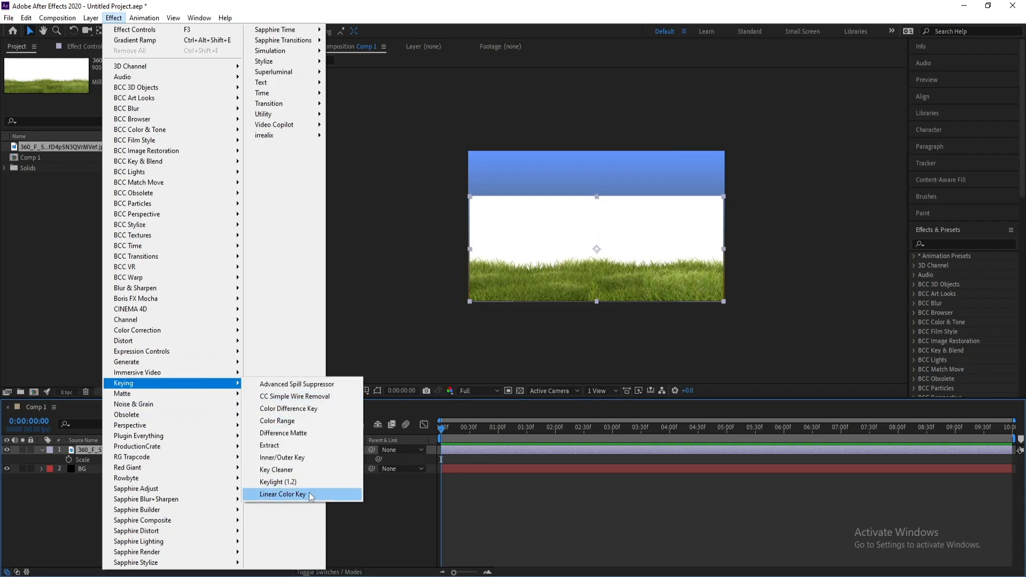
{"action": "left_click", "coordinate": [288, 493]}
{"action": "left_click", "coordinate": [169, 160]}
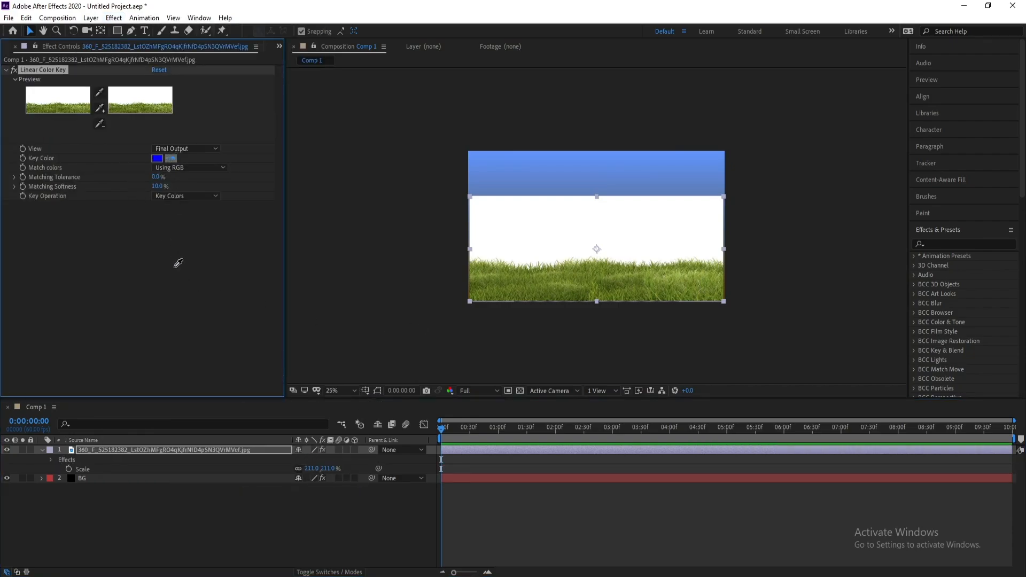
{"action": "left_click", "coordinate": [524, 211]}
Set the Linear Color Key's Matching Softness to 46%
{"action": "scroll", "coordinate": [678, 303], "scroll_direction": "up", "scroll_amount": 2}
{"action": "left_click_drag", "start_coordinate": [554, 325], "coordinate": [556, 282]}
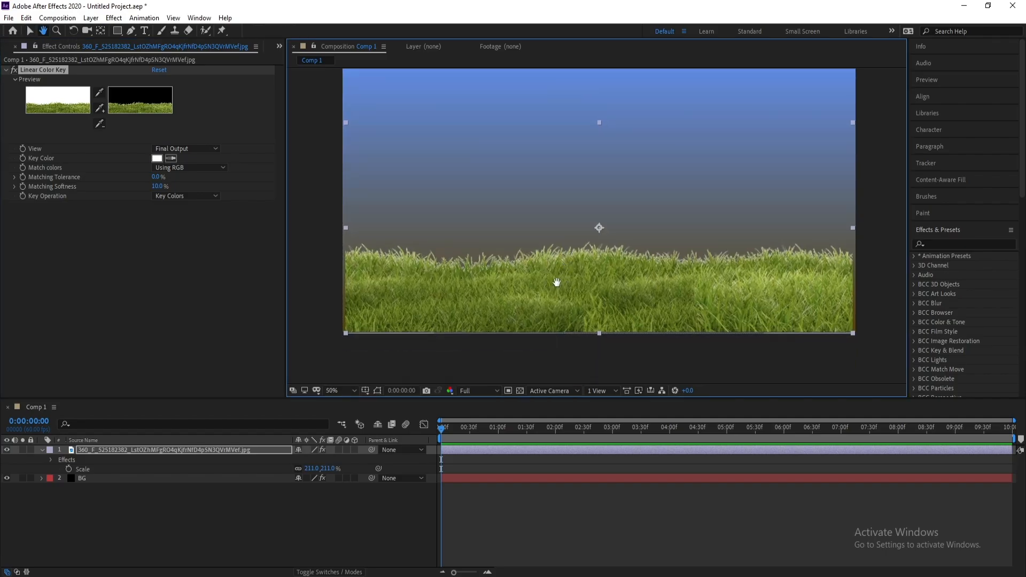
{"action": "left_click_drag", "start_coordinate": [155, 188], "coordinate": [174, 189]}
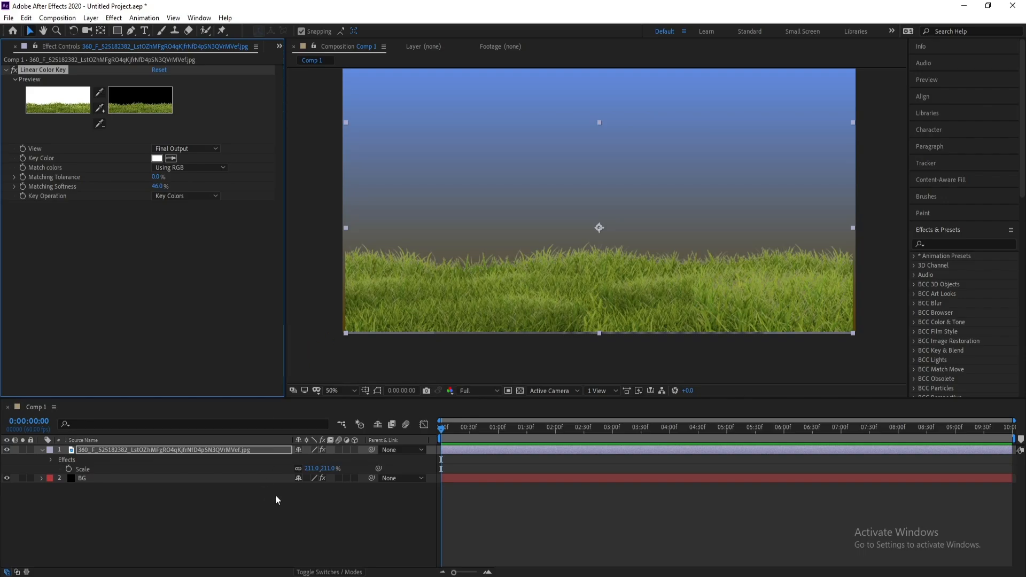
Increase the grass layer's scale to 216%
{"action": "left_click", "coordinate": [113, 451]}
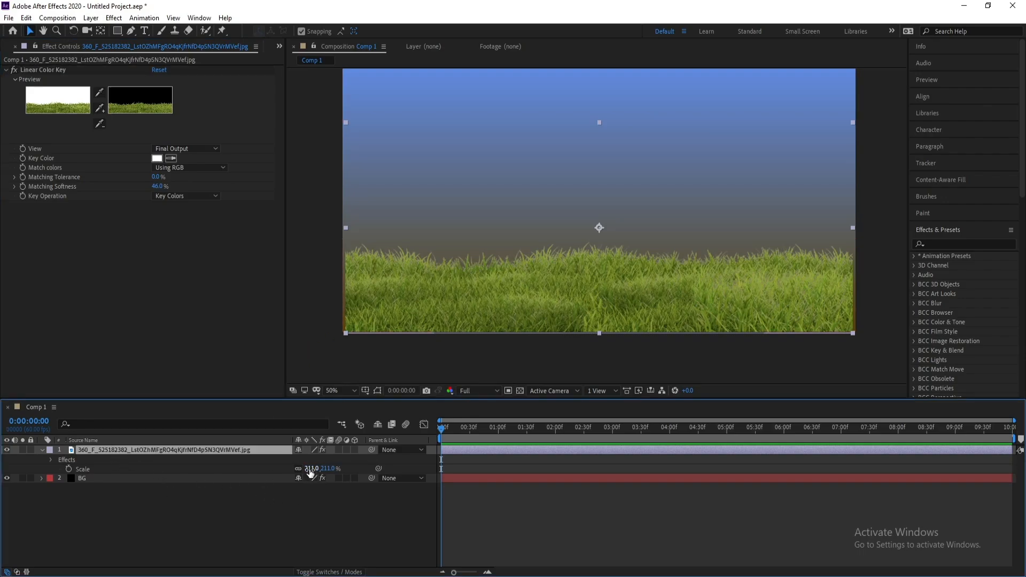
{"action": "left_click_drag", "start_coordinate": [310, 473], "coordinate": [314, 473]}
{"action": "key", "text": "comma"}
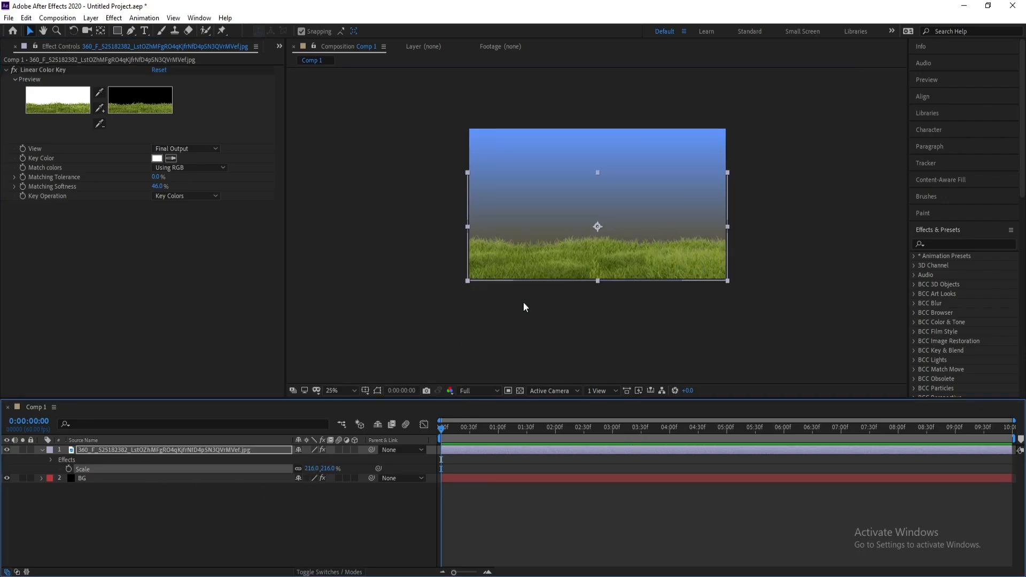
Create a new solid layer named Sun at the top of the composition
{"action": "scroll", "coordinate": [523, 306], "scroll_direction": "up", "scroll_amount": 2}
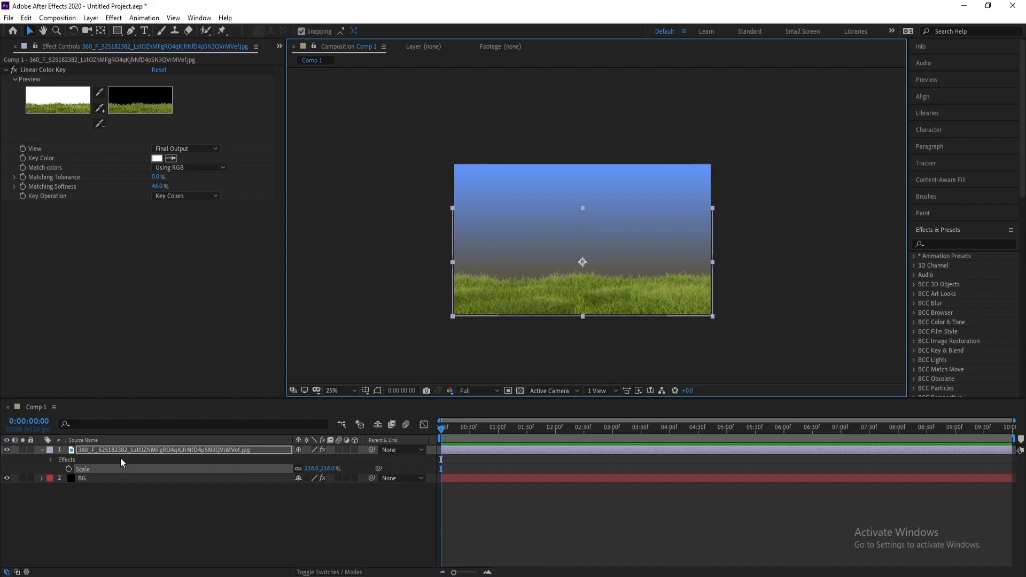
{"action": "left_click", "coordinate": [42, 450]}
{"action": "left_click", "coordinate": [99, 476]}
{"action": "left_click", "coordinate": [102, 461]}
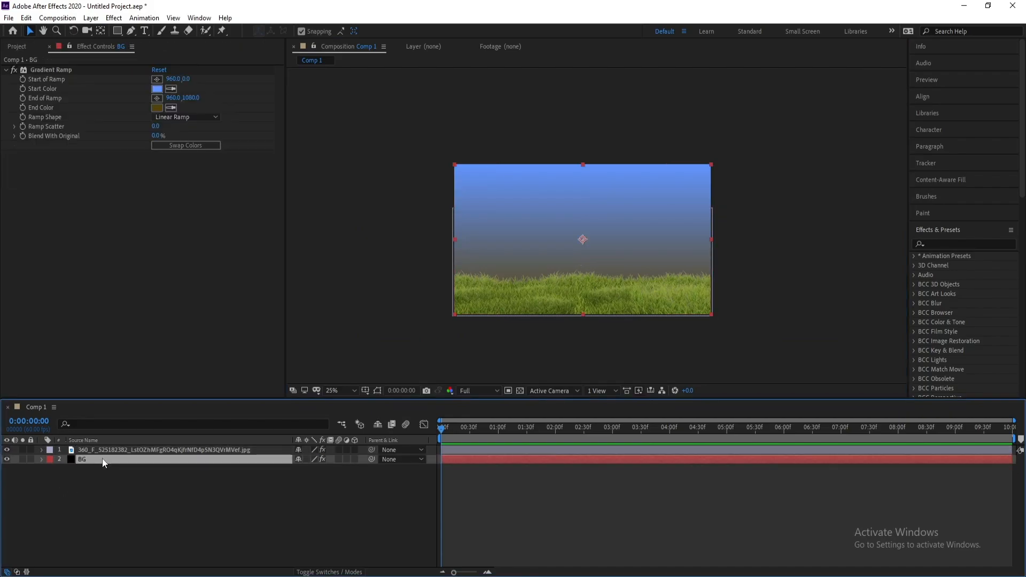
{"action": "left_click", "coordinate": [120, 449]}
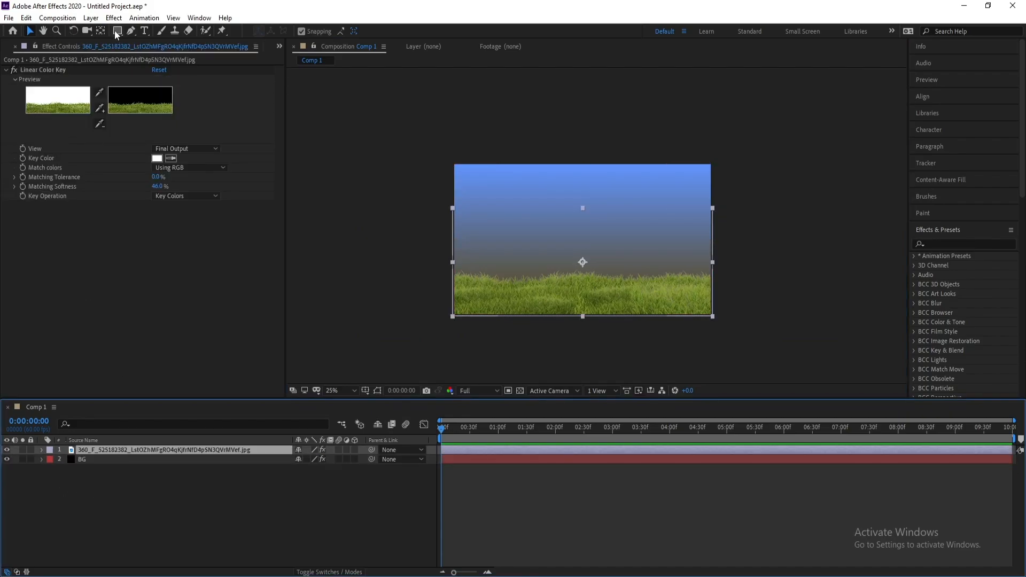
{"action": "left_click", "coordinate": [91, 18]}
{"action": "mouse_move", "coordinate": [129, 32]}
{"action": "left_click", "coordinate": [259, 42]}
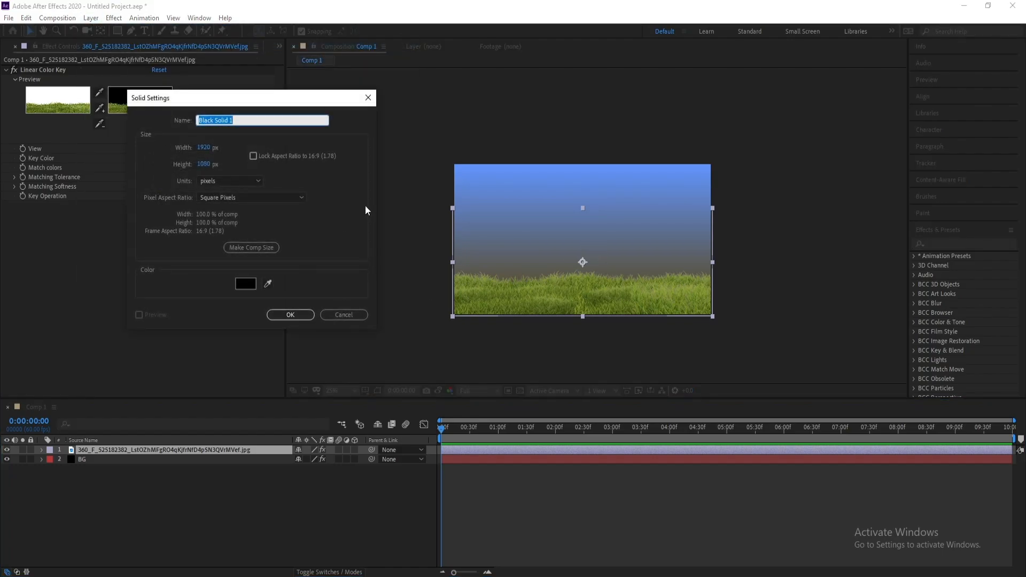
{"action": "type", "text": "D"}
{"action": "key", "text": "Return"}
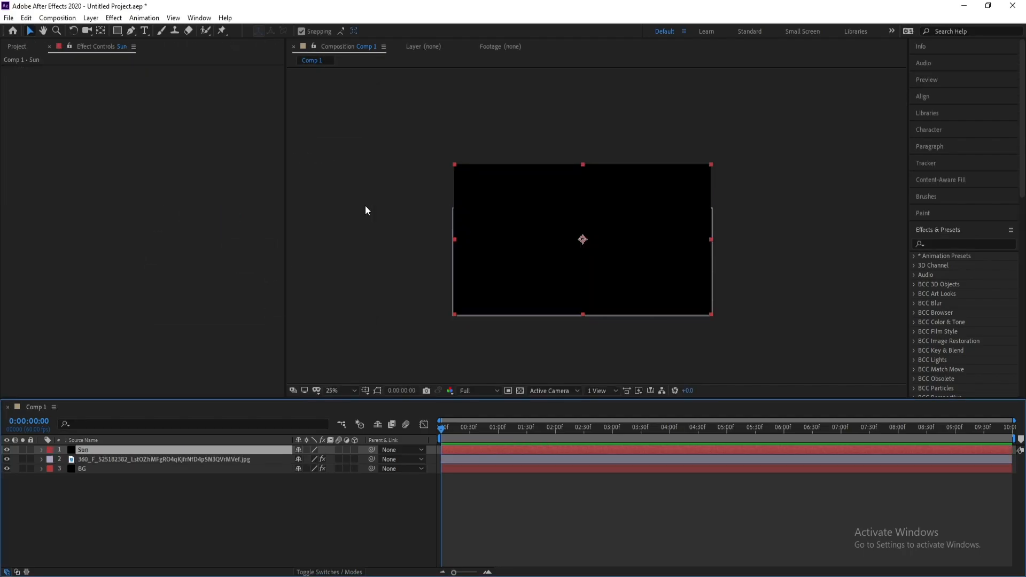
Apply Optical Flares to the Sun solid and set its Render Mode to On Transparent
{"action": "left_click", "coordinate": [113, 18]}
{"action": "mouse_move", "coordinate": [307, 116]}
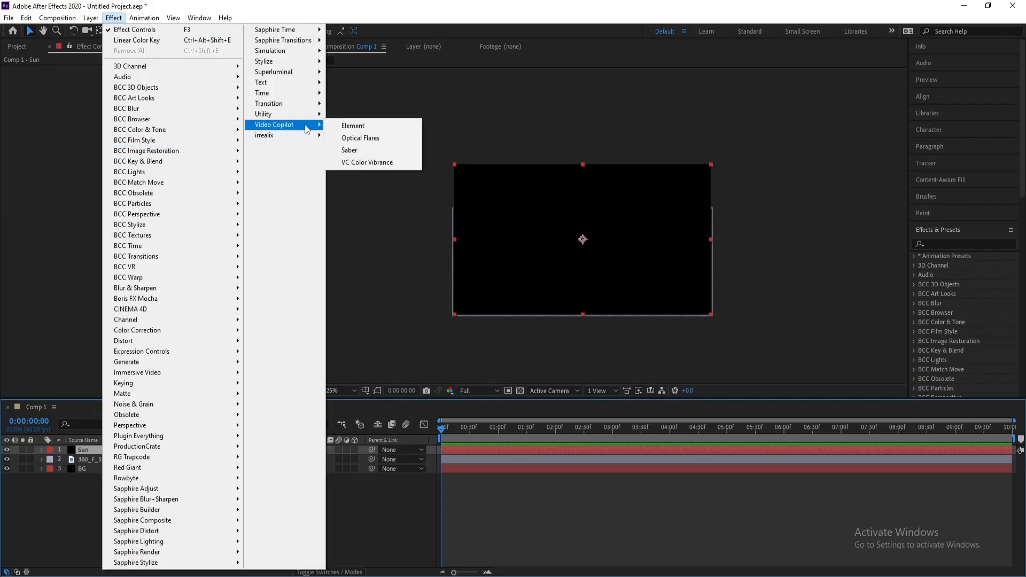
{"action": "left_click", "coordinate": [372, 140]}
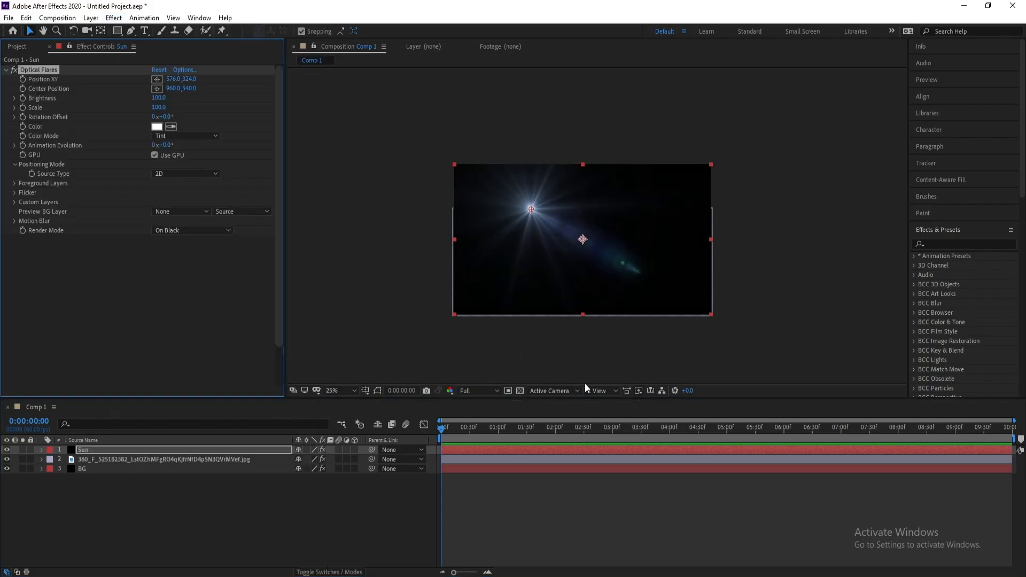
{"action": "left_click", "coordinate": [172, 231]}
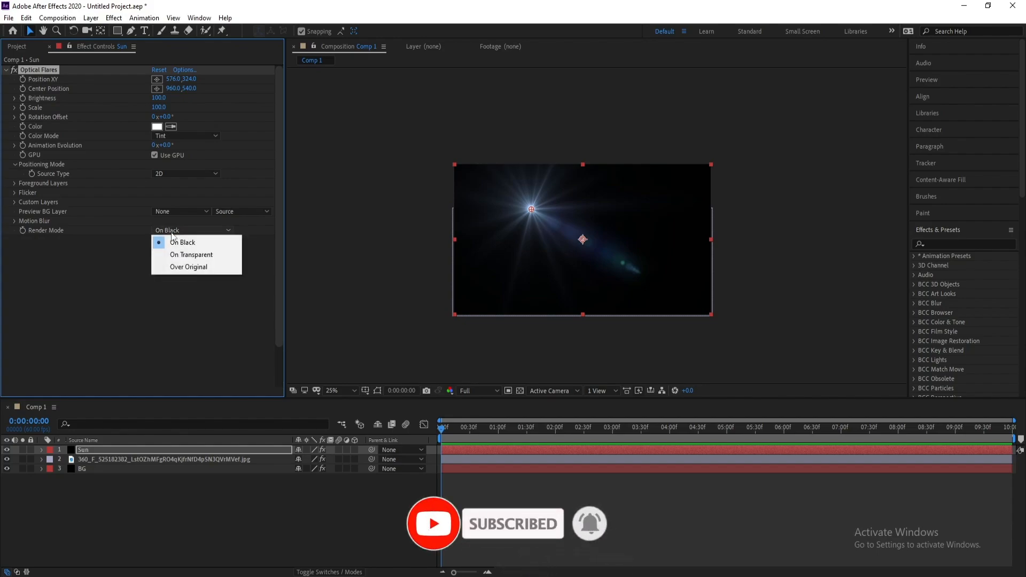
{"action": "left_click", "coordinate": [185, 255]}
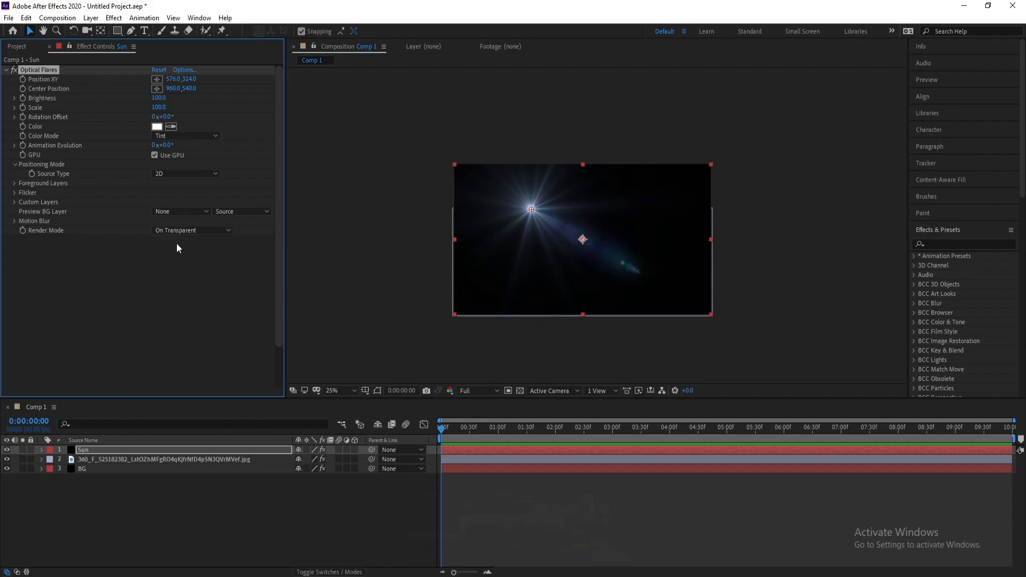
Move the Sun layer beneath the grass layer and place the flare on the horizon at about 976, 756
{"action": "left_click_drag", "start_coordinate": [531, 208], "coordinate": [583, 274]}
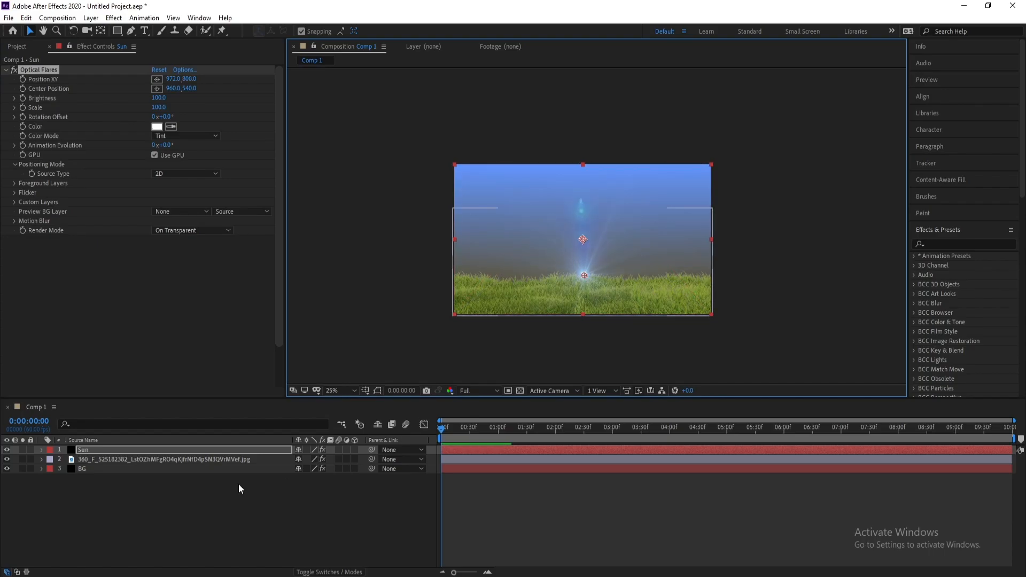
{"action": "left_click_drag", "start_coordinate": [105, 450], "coordinate": [109, 463]}
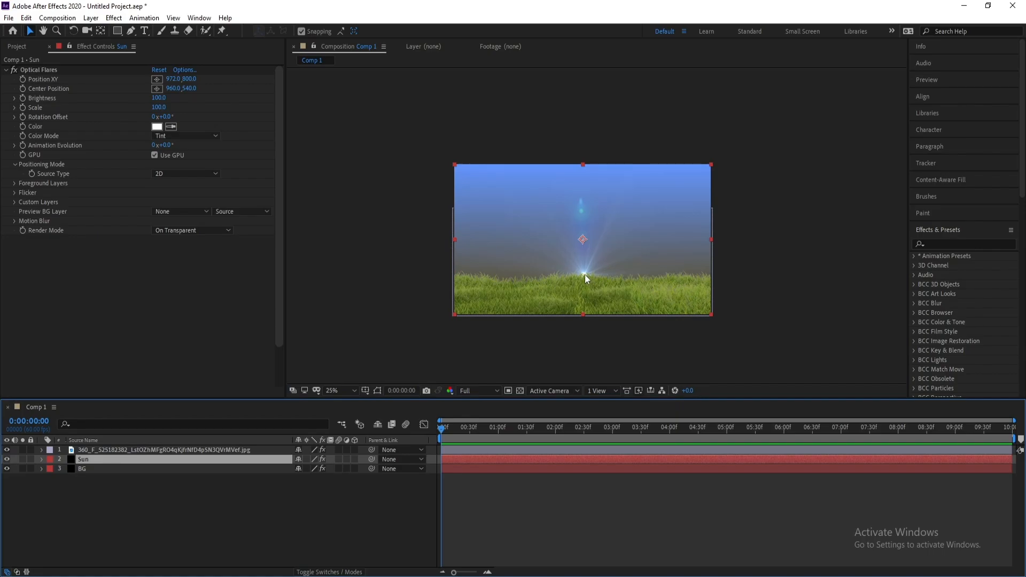
{"action": "left_click", "coordinate": [35, 72]}
{"action": "left_click", "coordinate": [157, 78]}
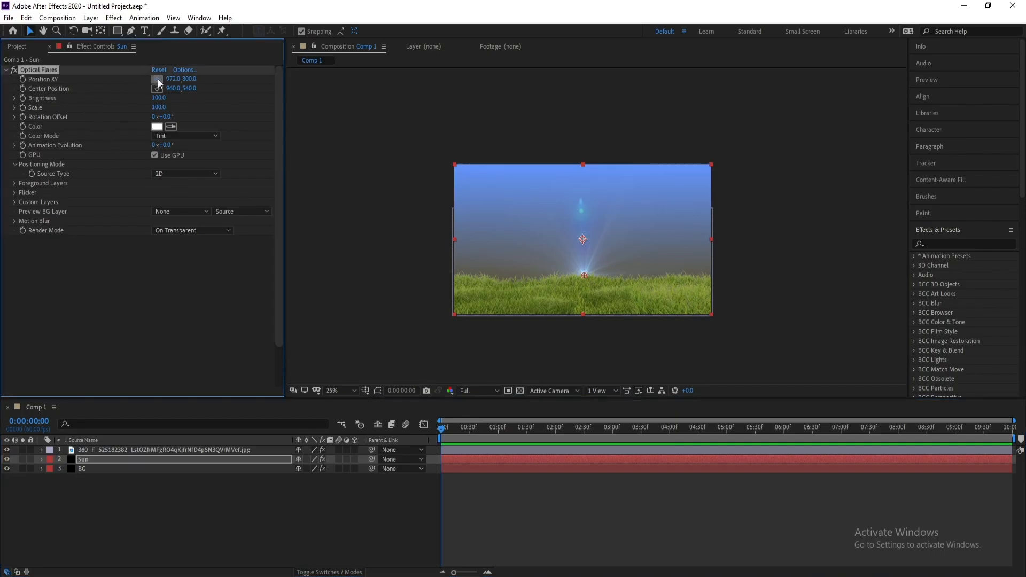
{"action": "left_click", "coordinate": [585, 269]}
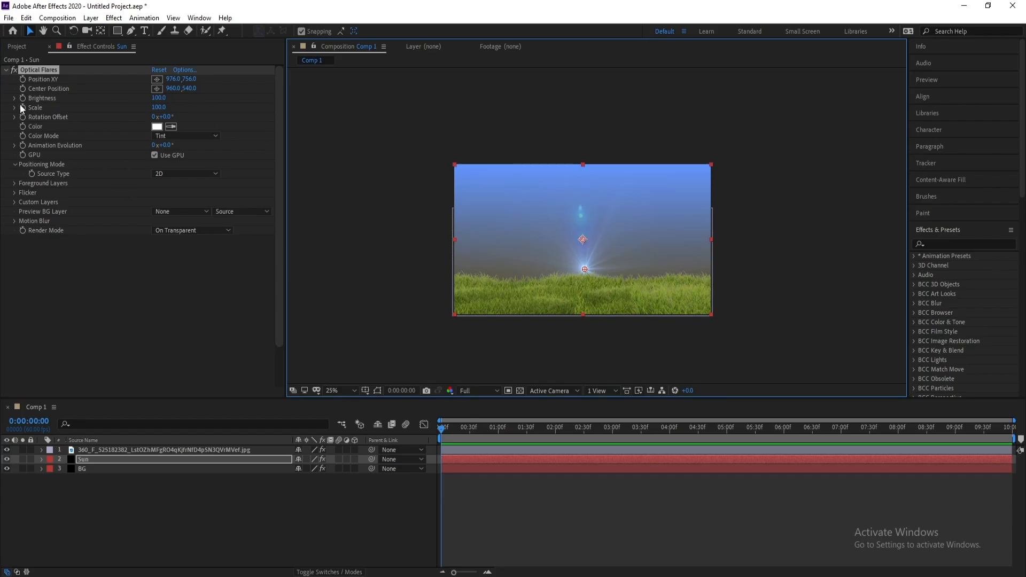
Set the flare's Brightness to 220
{"action": "left_click", "coordinate": [163, 98]}
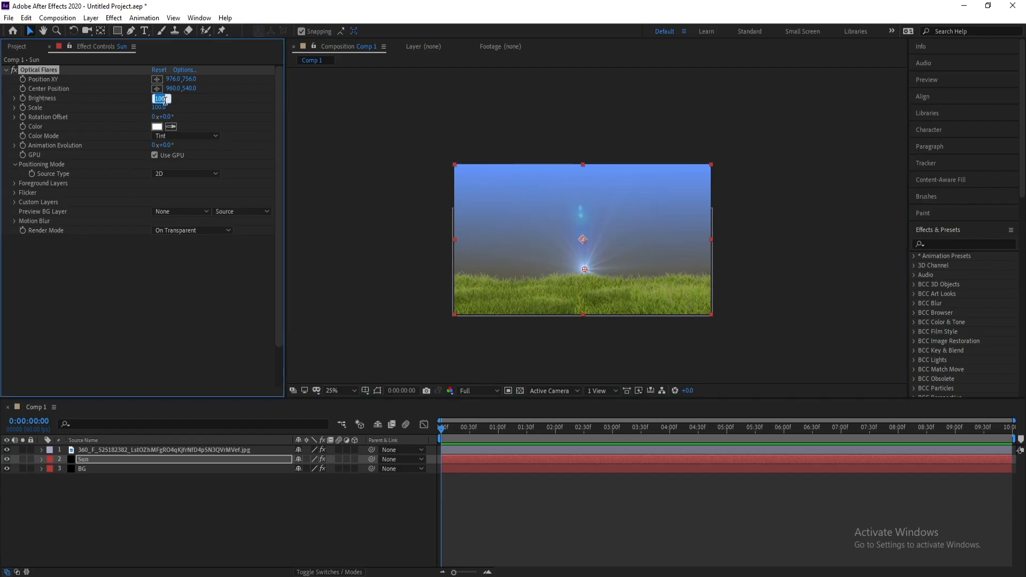
{"action": "type", "text": "220"}
{"action": "key", "text": "Return"}
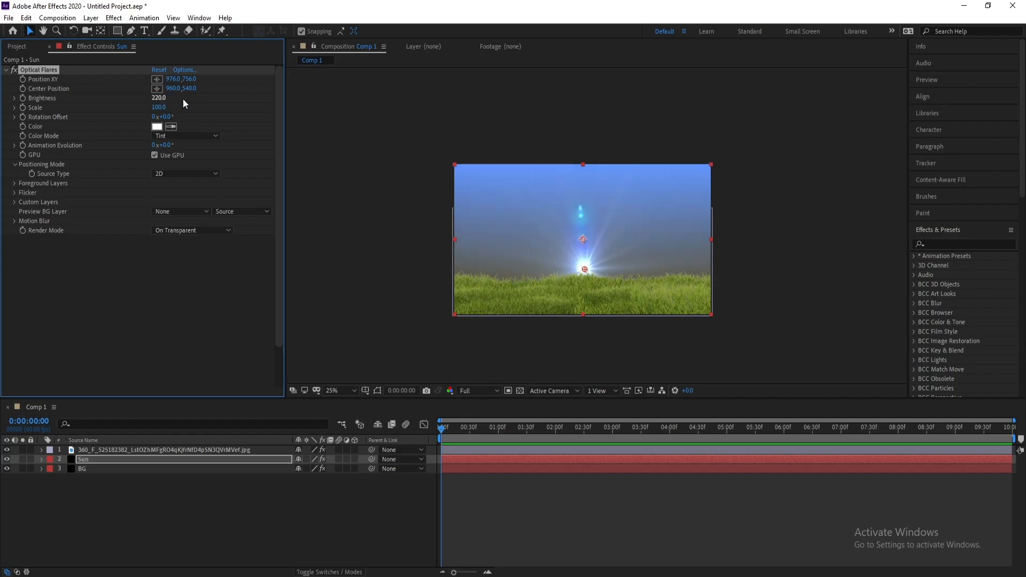
Set the flare's tint color to dark yellow 302802
{"action": "left_click_drag", "start_coordinate": [590, 271], "coordinate": [587, 274]}
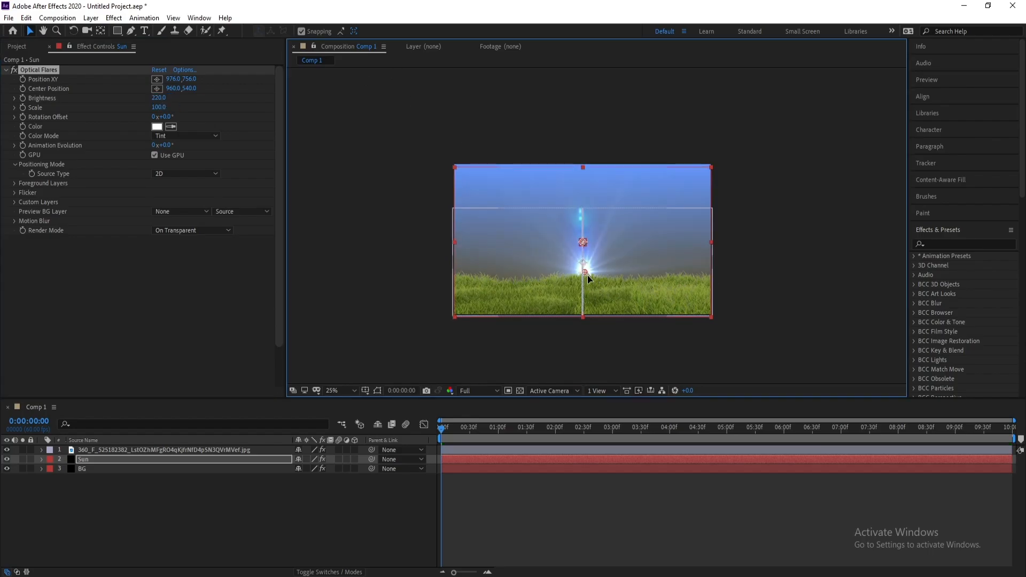
{"action": "left_click", "coordinate": [156, 127]}
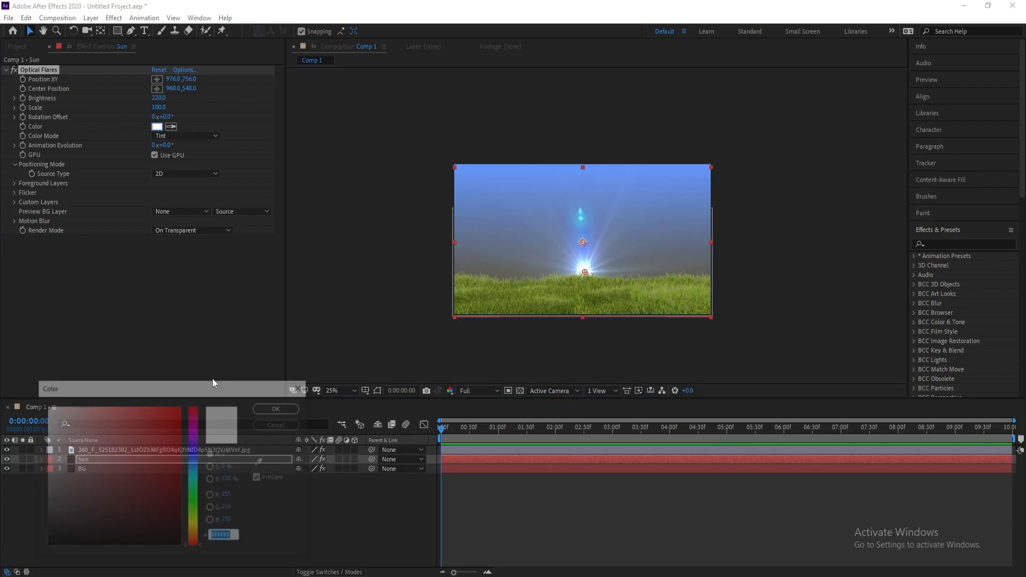
{"action": "left_click", "coordinate": [194, 526]}
{"action": "mouse_move", "coordinate": [171, 525]}
{"action": "left_mouse_down"}
{"action": "mouse_move", "coordinate": [172, 534]}
{"action": "mouse_move", "coordinate": [177, 520]}
{"action": "left_mouse_up"}
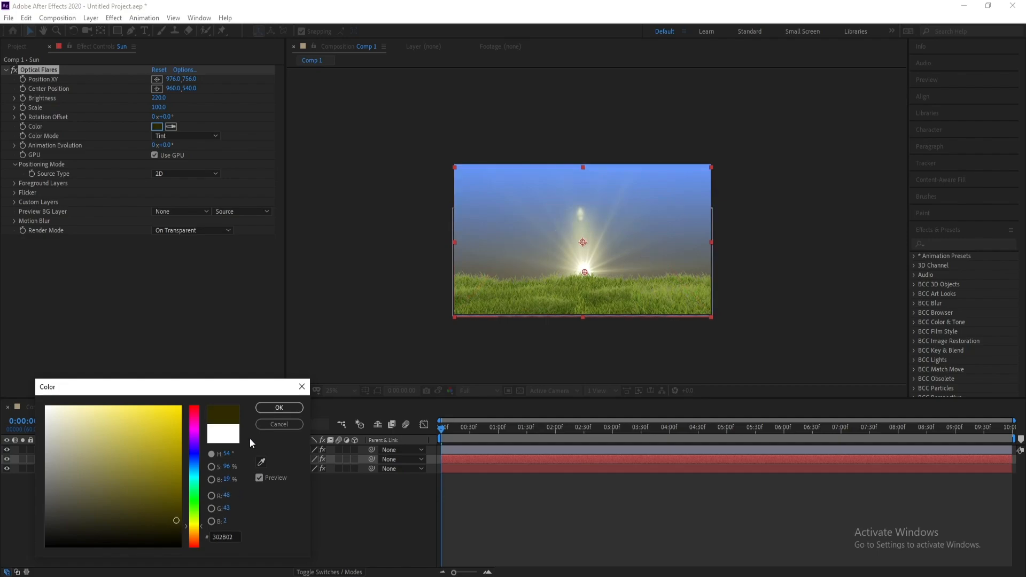
{"action": "left_click", "coordinate": [268, 411]}
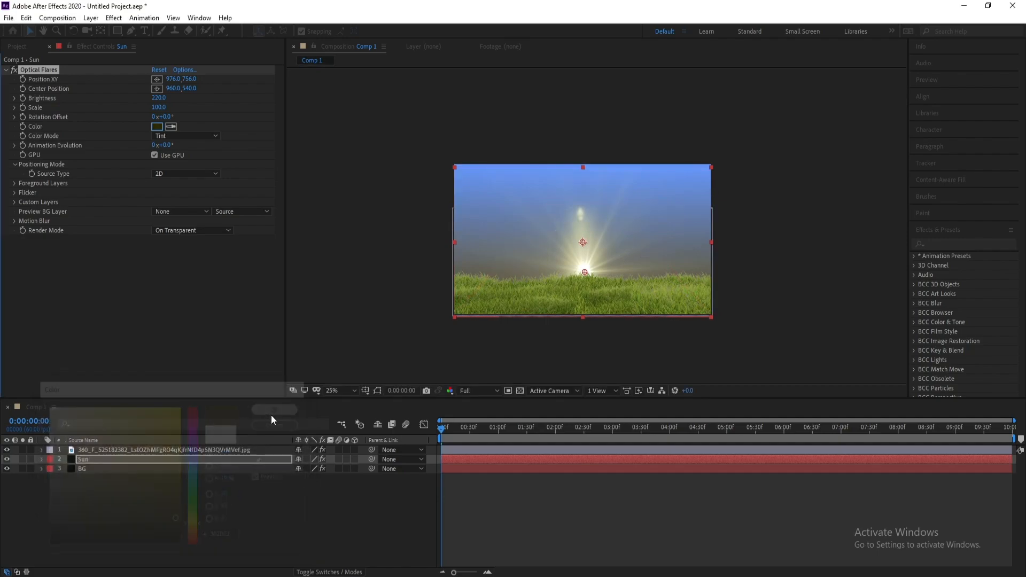
Add the expression time*100 to the flare's Animation Evolution and preview the result
{"action": "left_click", "coordinate": [447, 428]}
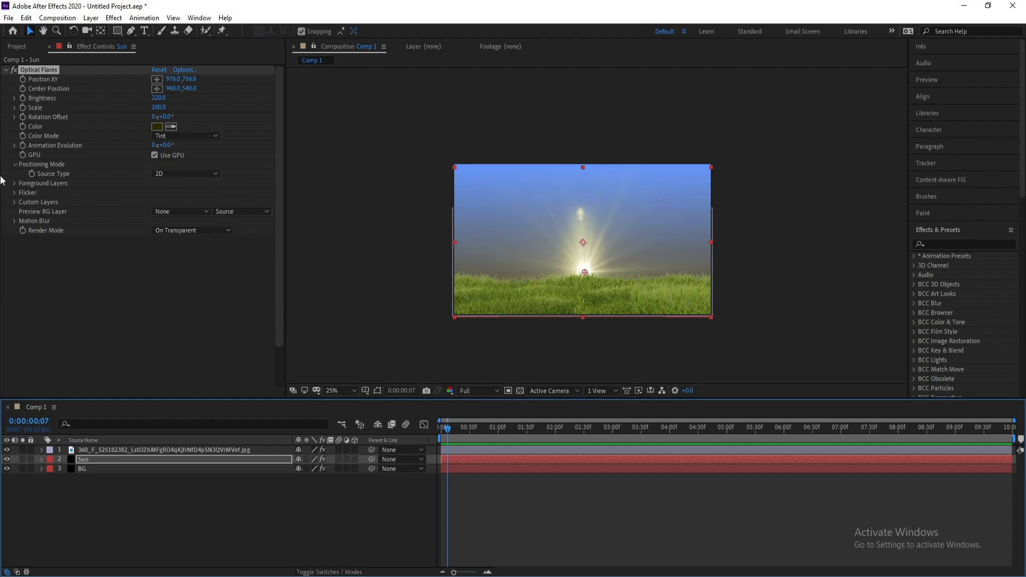
{"action": "left_click", "coordinate": [23, 144], "text": "alt"}
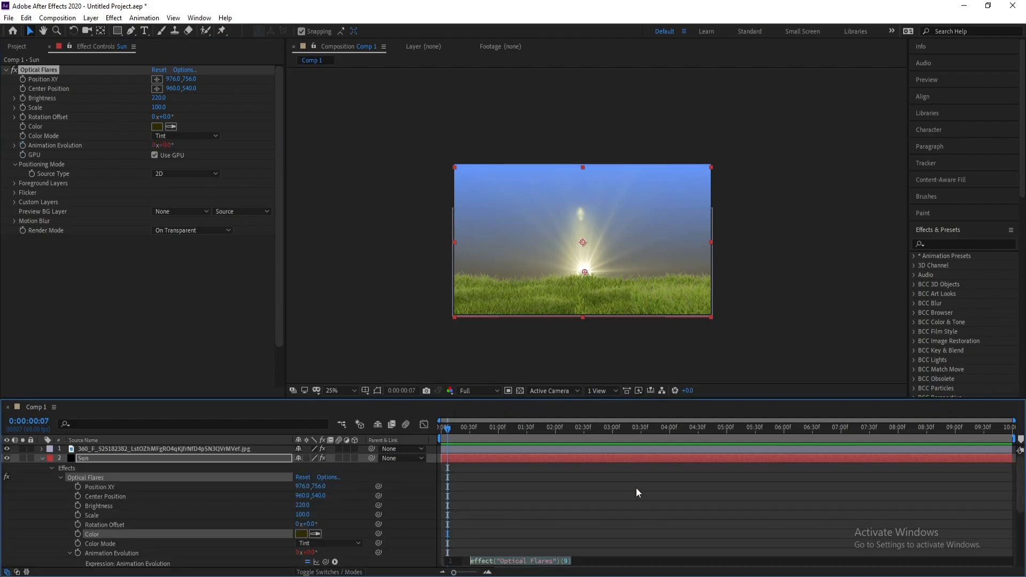
{"action": "type", "text": "time"}
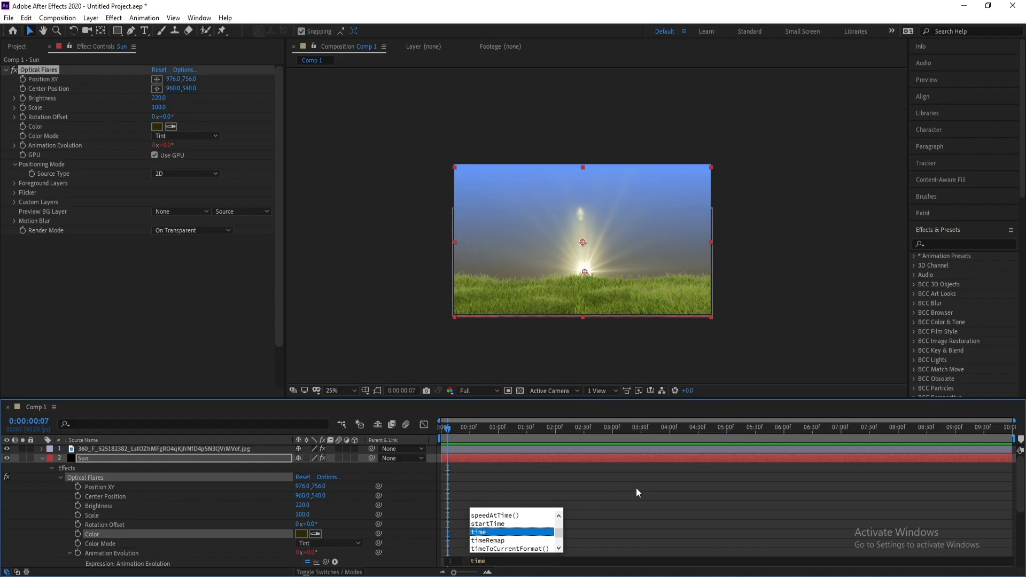
{"action": "type", "text": "*100"}
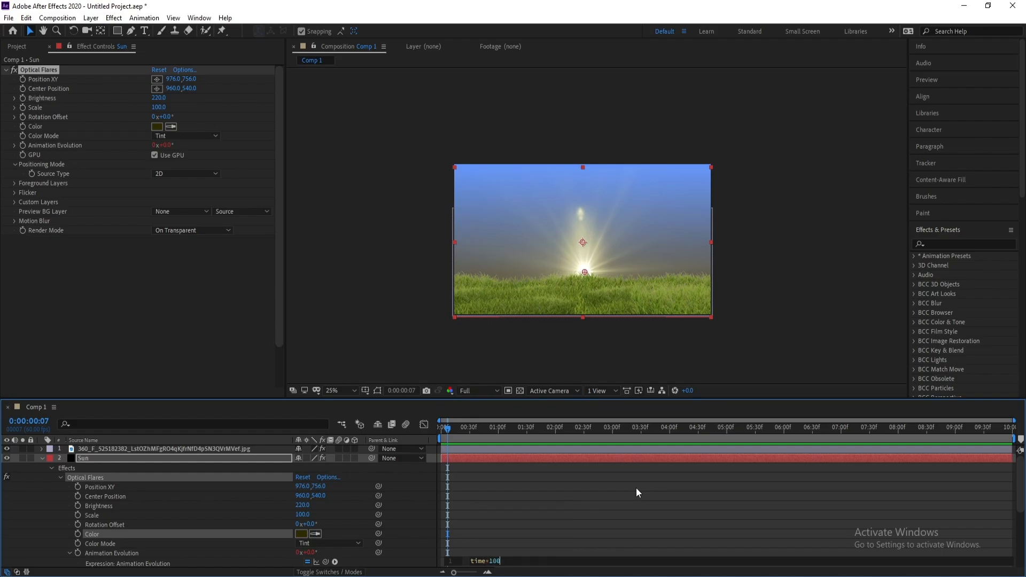
{"action": "left_click", "coordinate": [495, 486]}
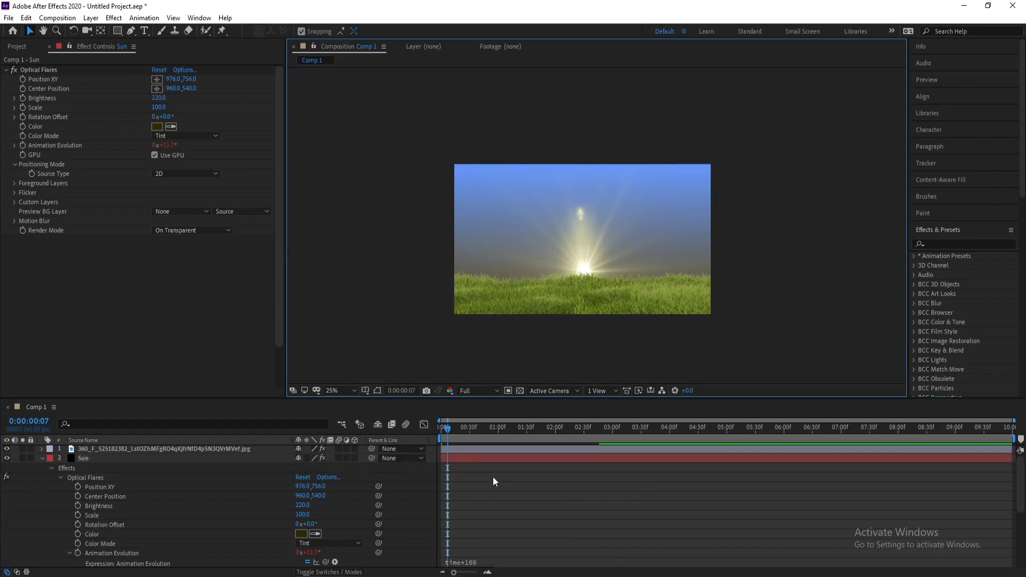
{"action": "left_click", "coordinate": [448, 431]}
{"action": "key", "text": "space"}
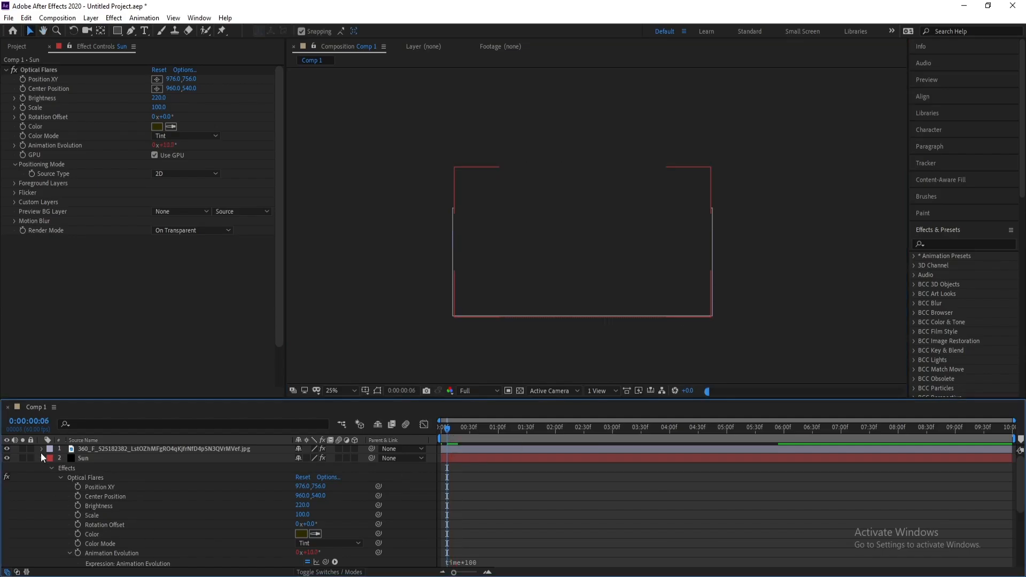
{"action": "left_click_drag", "start_coordinate": [41, 453], "coordinate": [44, 467]}
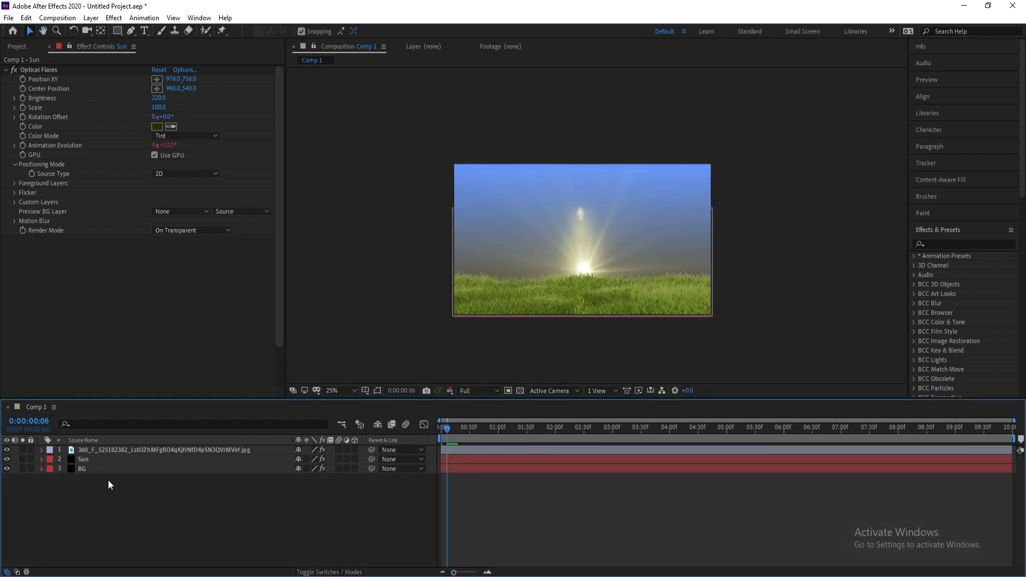
Import Cloud_PNG_Clipart-869.png and add it to the composition as the top layer
{"action": "left_click", "coordinate": [9, 17]}
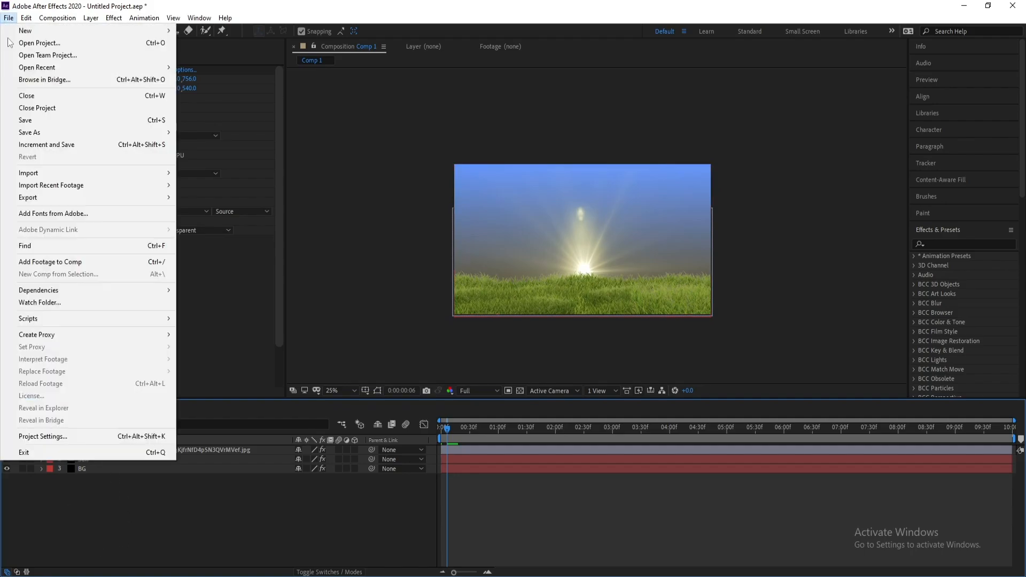
{"action": "mouse_move", "coordinate": [140, 170]}
{"action": "left_click", "coordinate": [220, 172]}
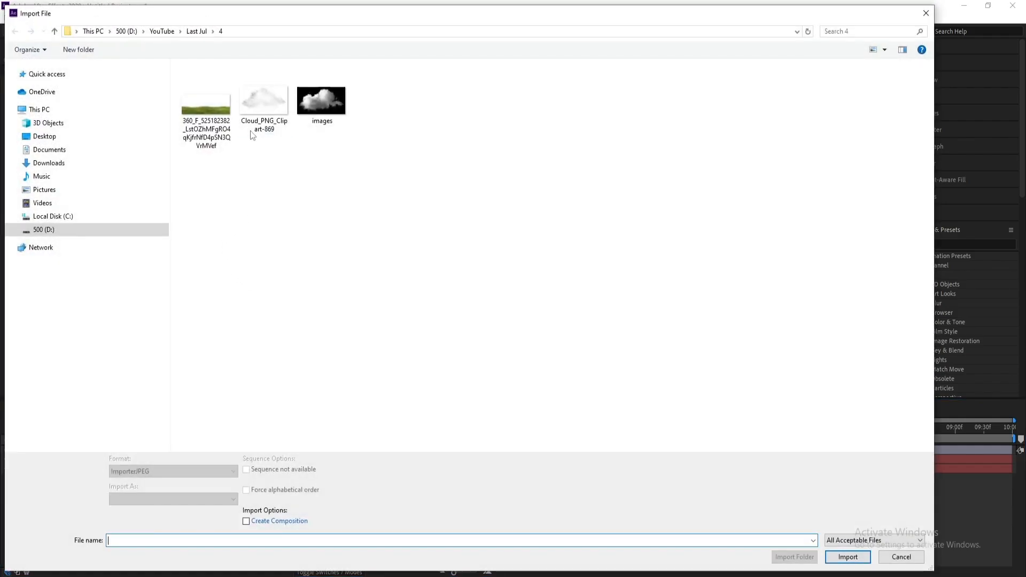
{"action": "double_click", "coordinate": [265, 120]}
{"action": "left_click_drag", "start_coordinate": [54, 157], "coordinate": [142, 447]}
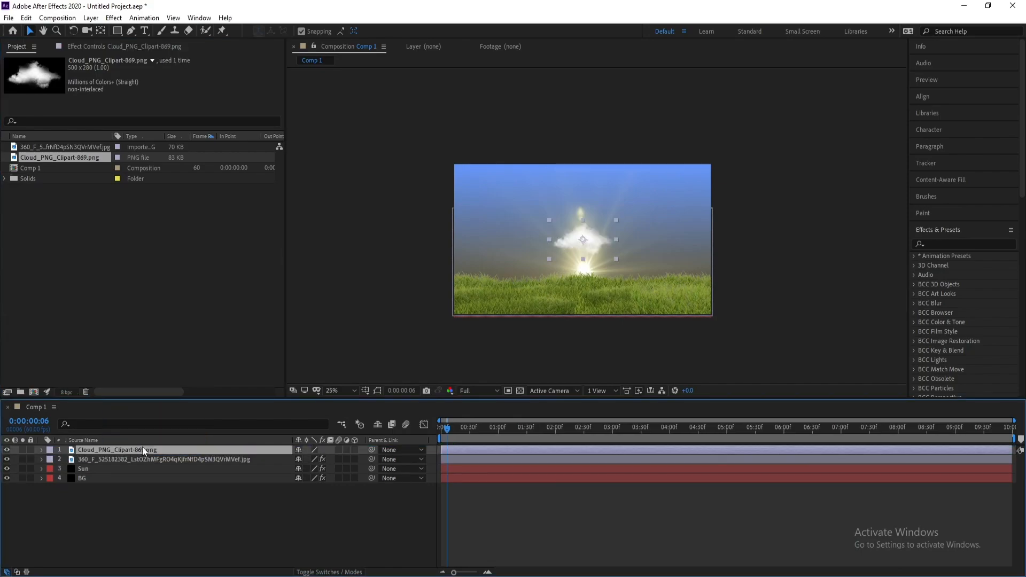
Scale the cloud to 160% and move its layer beneath the grass layer
{"action": "key", "text": "s"}
{"action": "left_click_drag", "start_coordinate": [313, 459], "coordinate": [341, 458]}
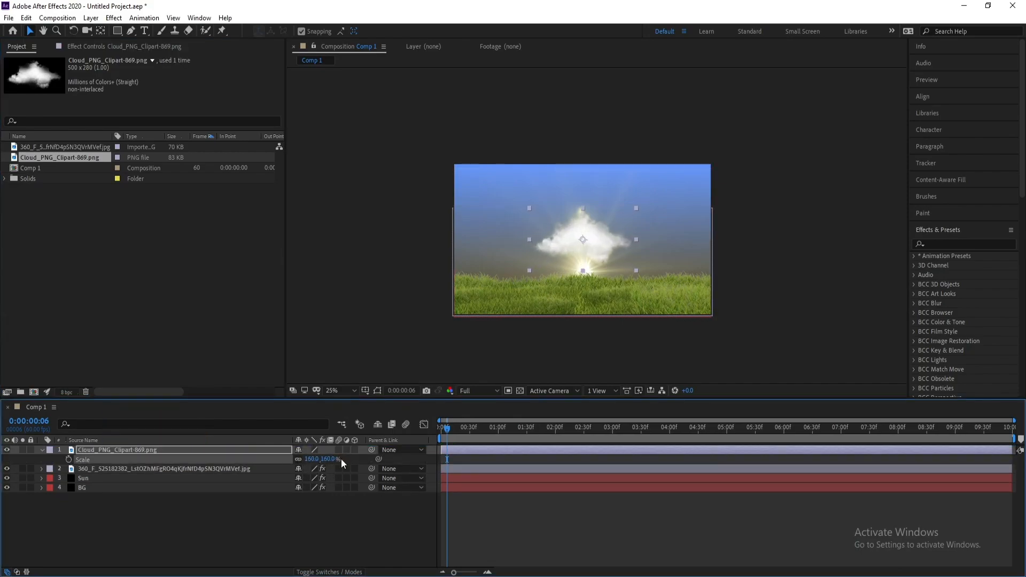
{"action": "left_click_drag", "start_coordinate": [101, 450], "coordinate": [103, 473]}
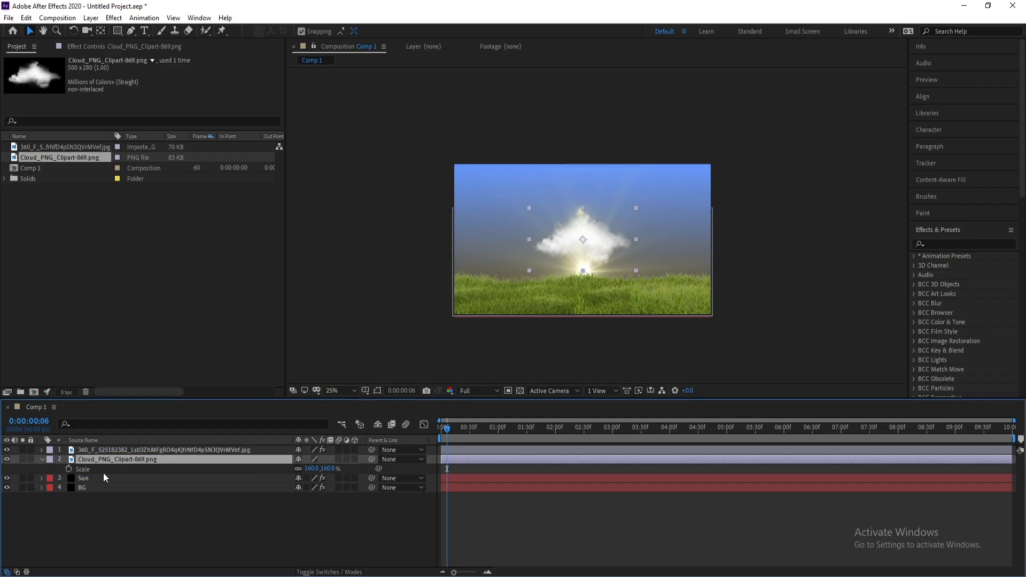
Move the cloud off-frame to the right at 2304, 280 and set a Position keyframe at the start
{"action": "left_click_drag", "start_coordinate": [591, 245], "coordinate": [771, 209]}
{"action": "left_click_drag", "start_coordinate": [450, 428], "coordinate": [393, 433]}
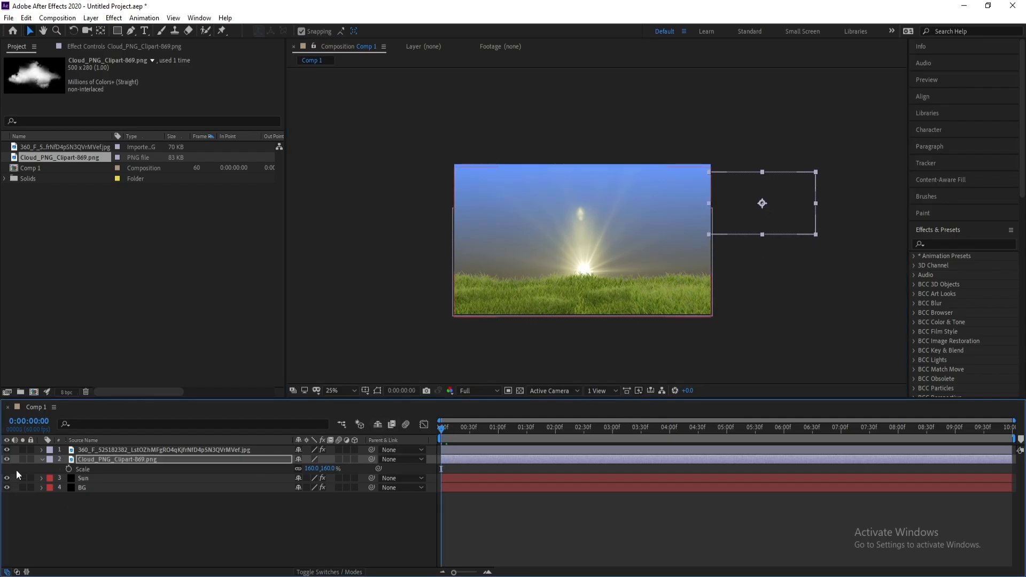
{"action": "left_click", "coordinate": [112, 461]}
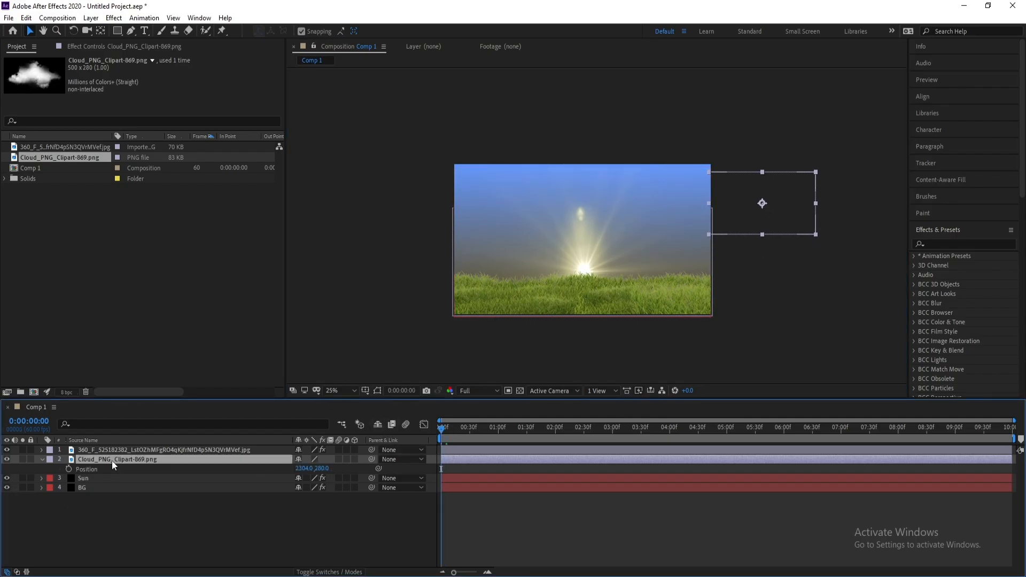
{"action": "key", "text": "alt+shift+p"}
Keyframe the cloud's position at the end of the composition, sliding it leftward across the sky, and preview the motion
{"action": "left_click", "coordinate": [46, 517]}
{"action": "key", "text": "End"}
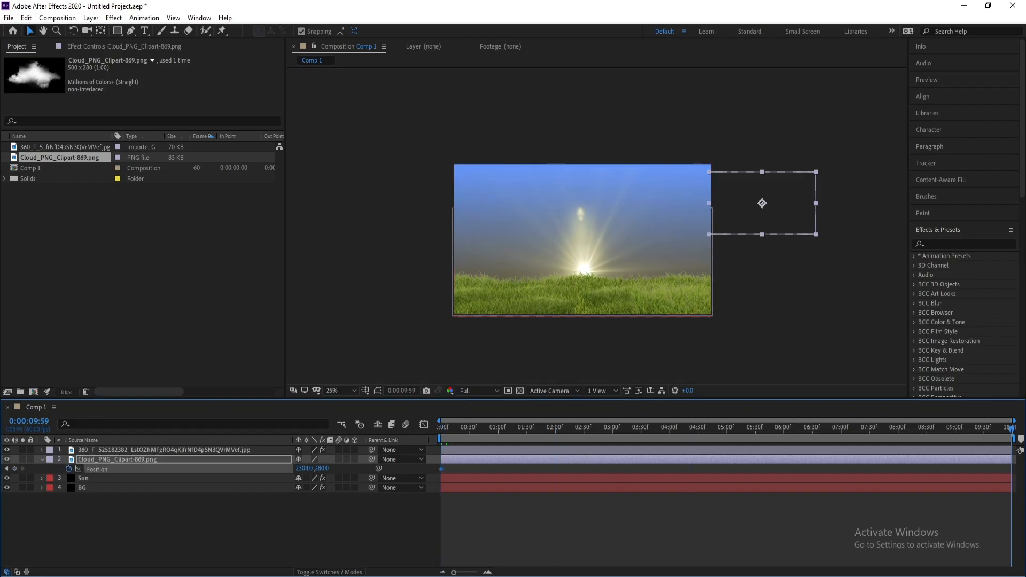
{"action": "left_click_drag", "start_coordinate": [303, 469], "coordinate": [3, 466]}
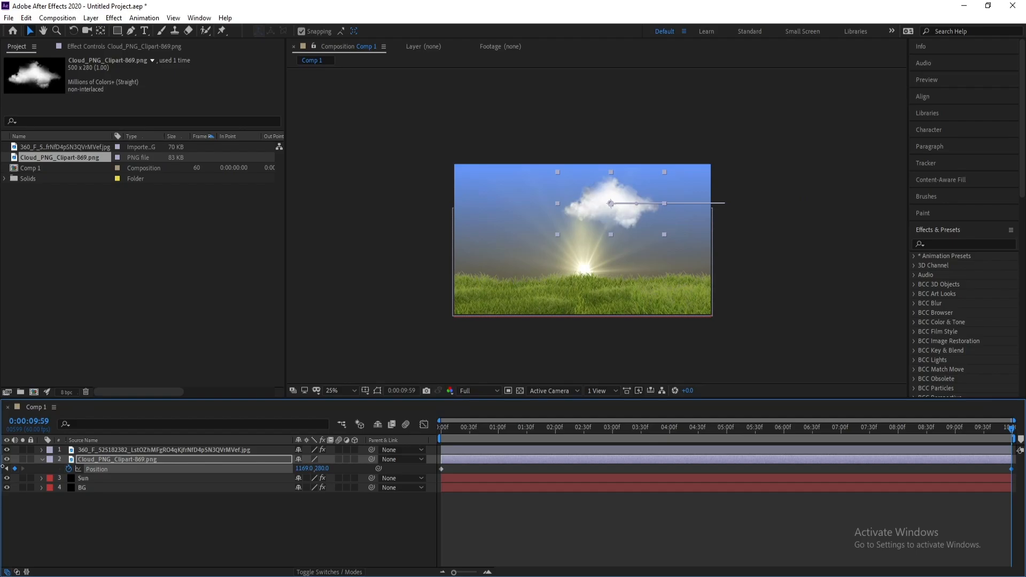
{"action": "left_click_drag", "start_coordinate": [299, 468], "coordinate": [92, 469]}
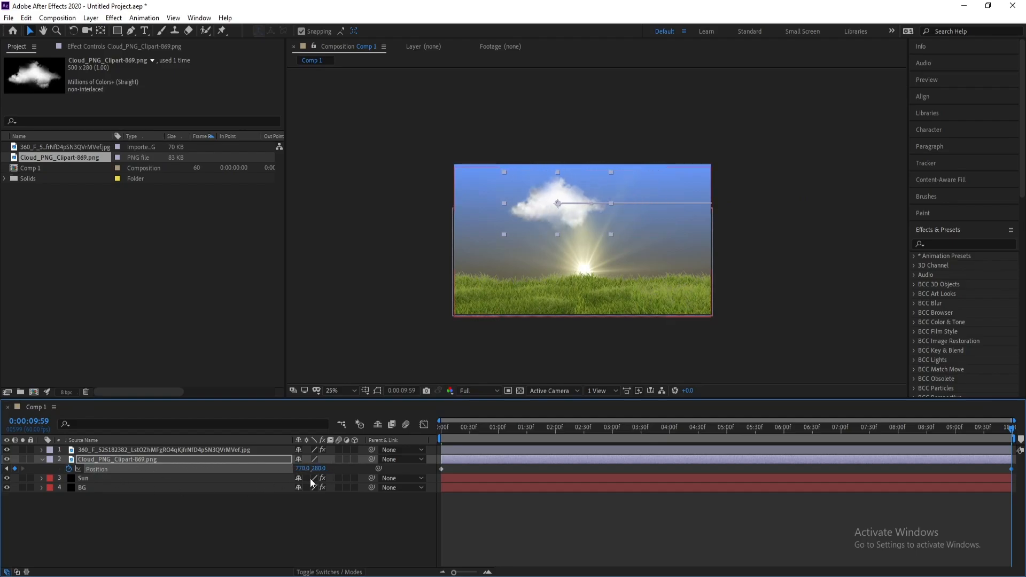
{"action": "left_click_drag", "start_coordinate": [279, 469], "coordinate": [2, 469]}
{"action": "left_click_drag", "start_coordinate": [302, 468], "coordinate": [3, 468]}
{"action": "key", "text": "Home"}
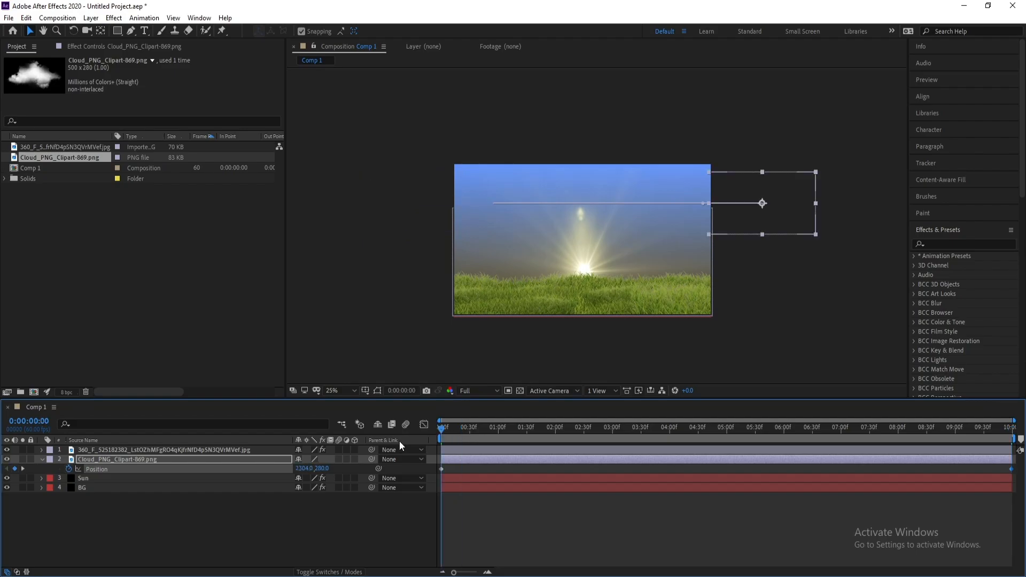
{"action": "left_click", "coordinate": [518, 426]}
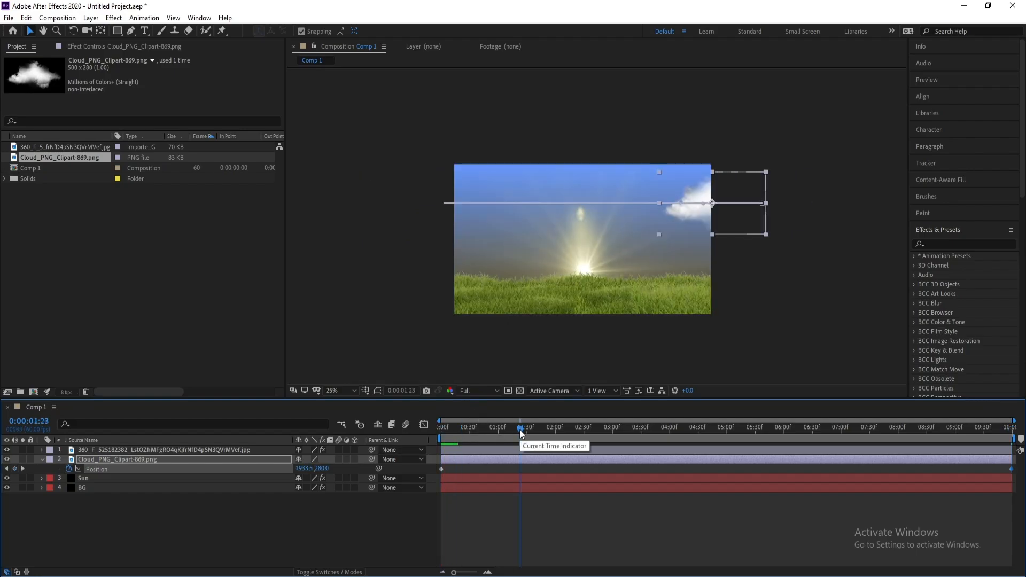
{"action": "key", "text": "space"}
{"action": "key", "text": "space"}
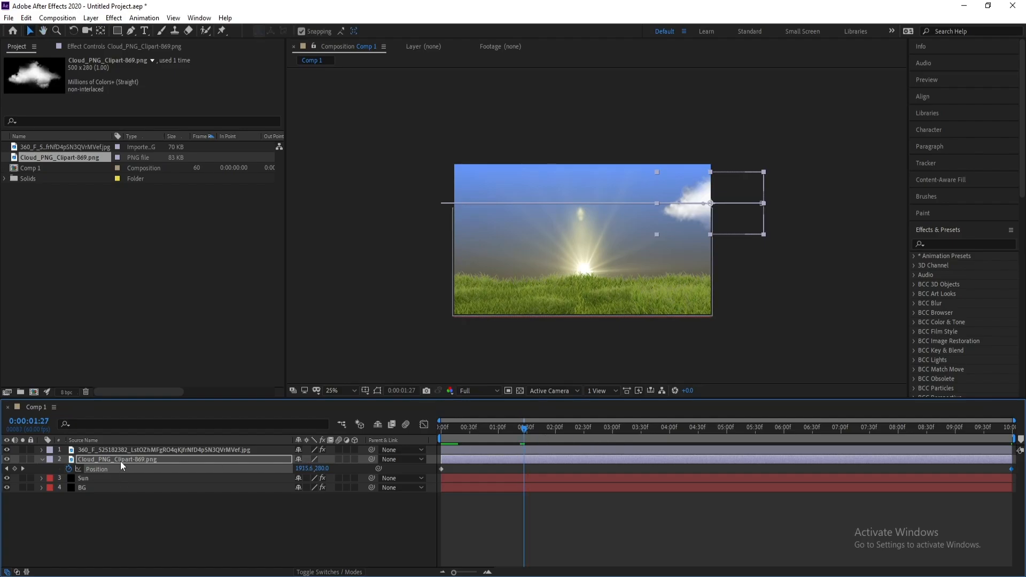
{"action": "left_click", "coordinate": [121, 458]}
{"action": "left_click_drag", "start_coordinate": [524, 426], "coordinate": [773, 430]}
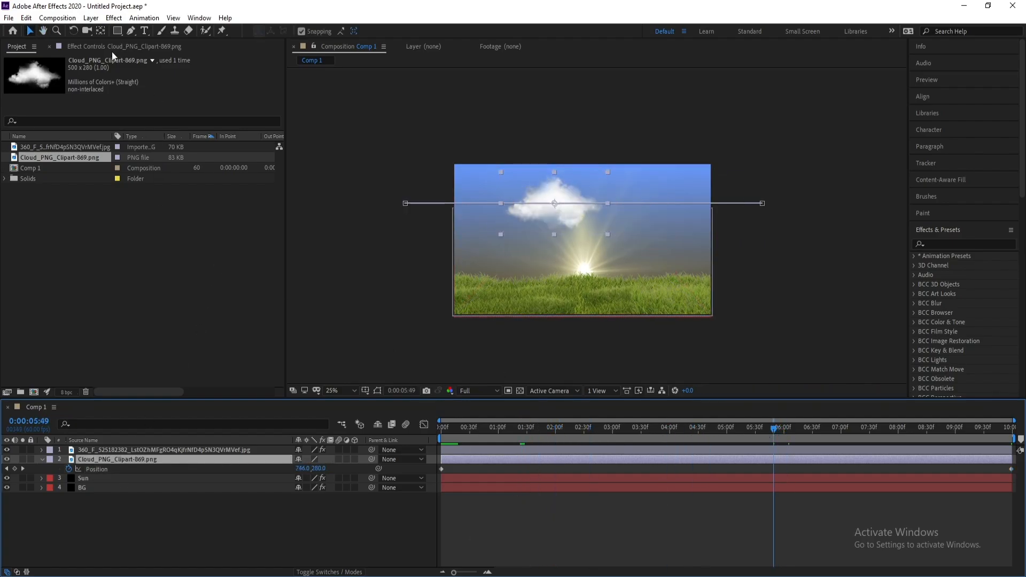
Apply the Tint effect to the cloud layer
{"action": "left_click", "coordinate": [114, 17]}
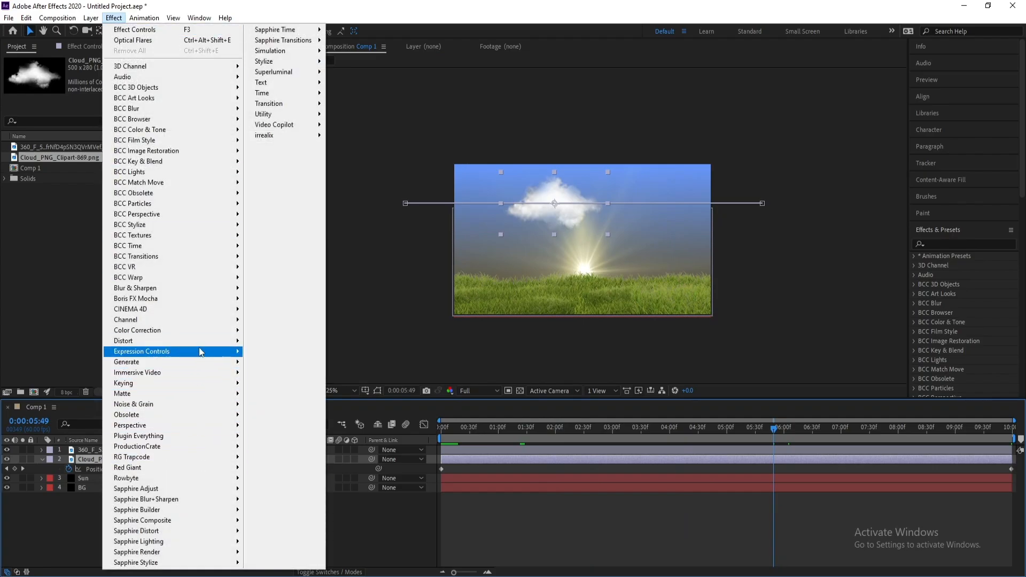
{"action": "mouse_move", "coordinate": [203, 330]}
{"action": "left_click", "coordinate": [289, 552]}
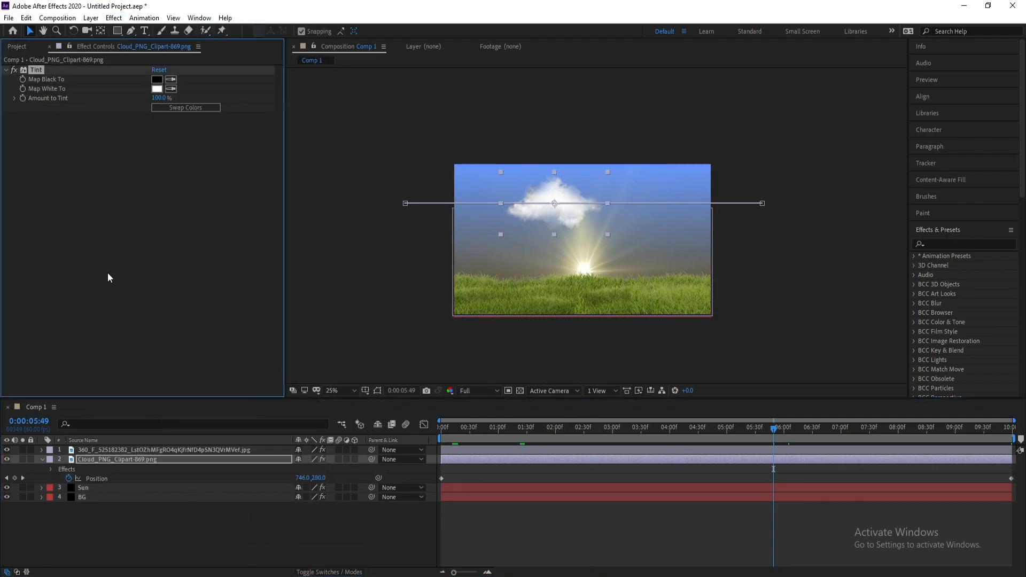
Set the Tint's Map White To color to grey ADAAA1
{"action": "left_click", "coordinate": [157, 90]}
{"action": "left_click", "coordinate": [195, 532]}
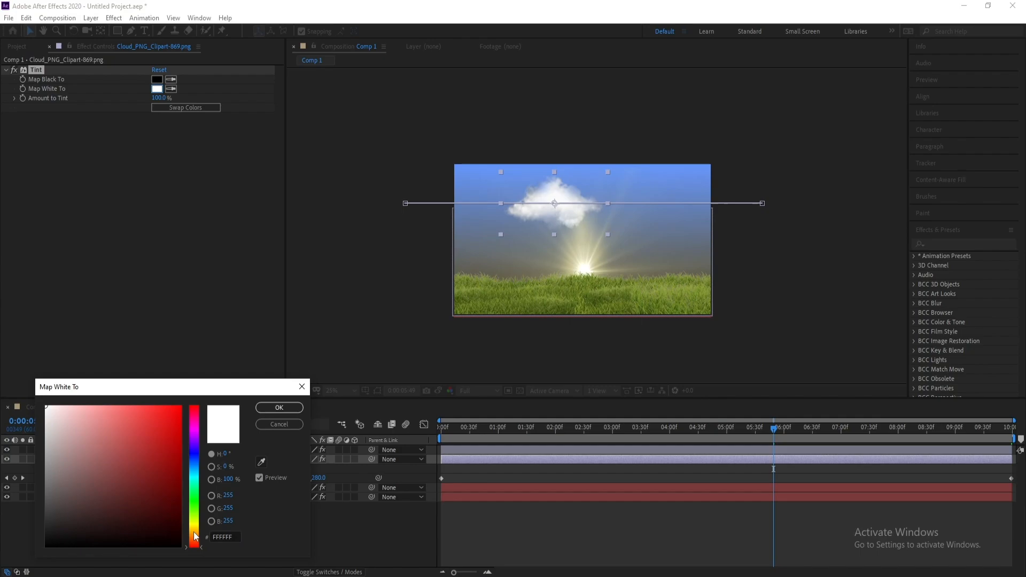
{"action": "left_click", "coordinate": [173, 531]}
{"action": "mouse_move", "coordinate": [169, 529]}
{"action": "left_mouse_down"}
{"action": "mouse_move", "coordinate": [172, 537]}
{"action": "mouse_move", "coordinate": [171, 486]}
{"action": "mouse_move", "coordinate": [142, 398]}
{"action": "mouse_move", "coordinate": [104, 385]}
{"action": "left_mouse_up"}
{"action": "left_click_drag", "start_coordinate": [197, 532], "coordinate": [194, 529]}
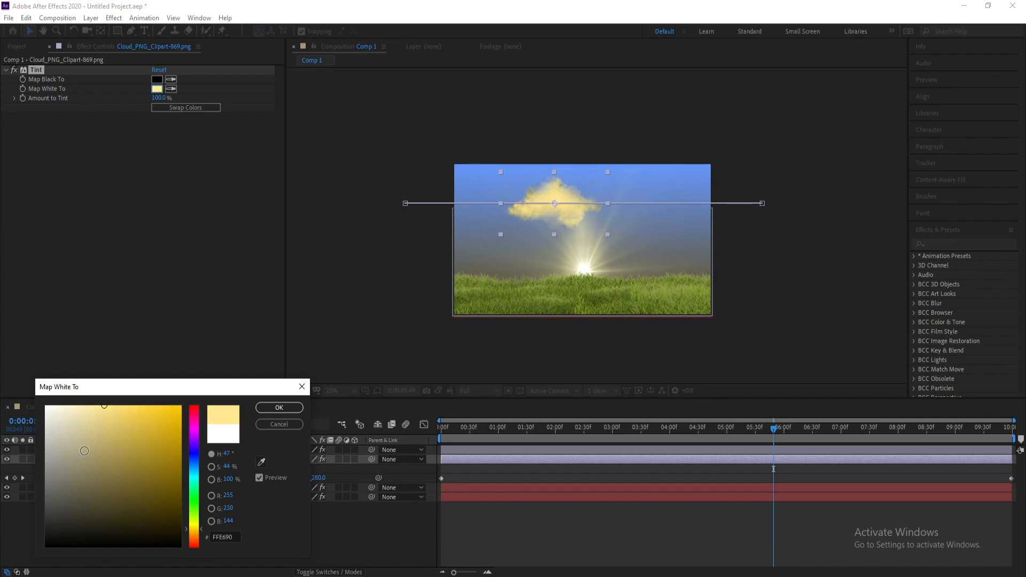
{"action": "left_click_drag", "start_coordinate": [84, 451], "coordinate": [57, 393]}
{"action": "mouse_move", "coordinate": [68, 409]}
{"action": "left_mouse_down"}
{"action": "mouse_move", "coordinate": [45, 444]}
{"action": "mouse_move", "coordinate": [23, 448]}
{"action": "left_mouse_up"}
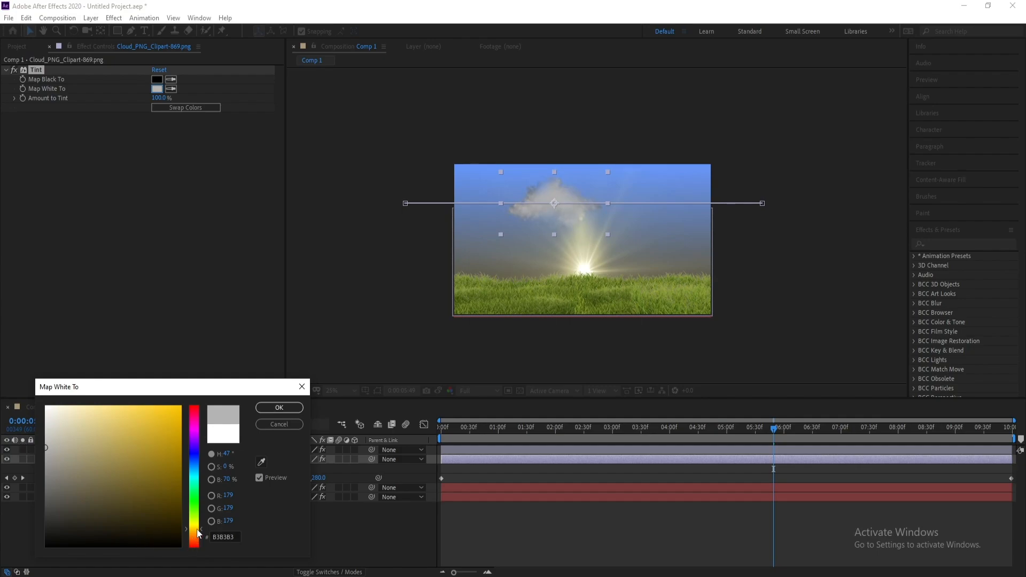
{"action": "left_click", "coordinate": [54, 450]}
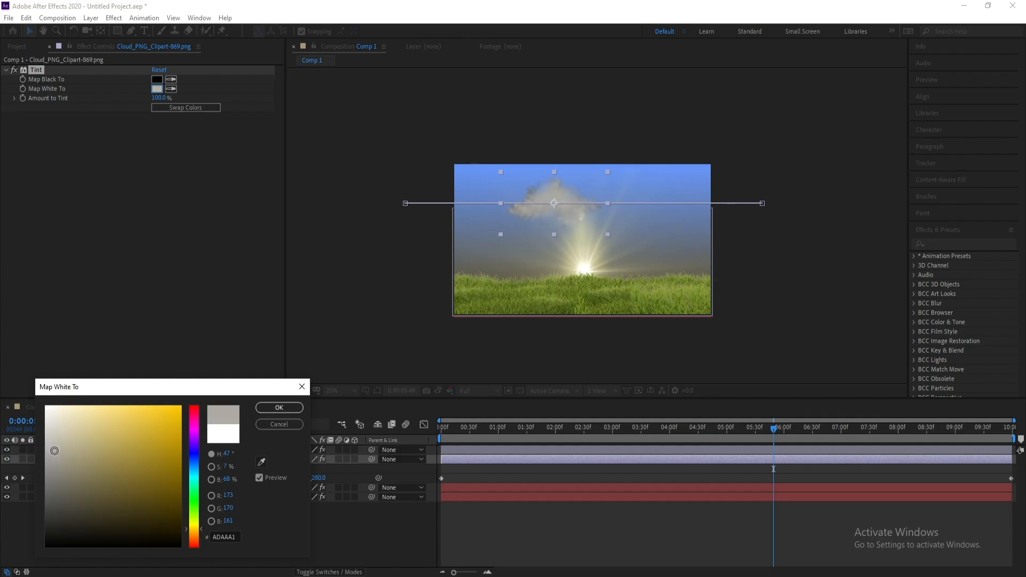
{"action": "left_click", "coordinate": [278, 407]}
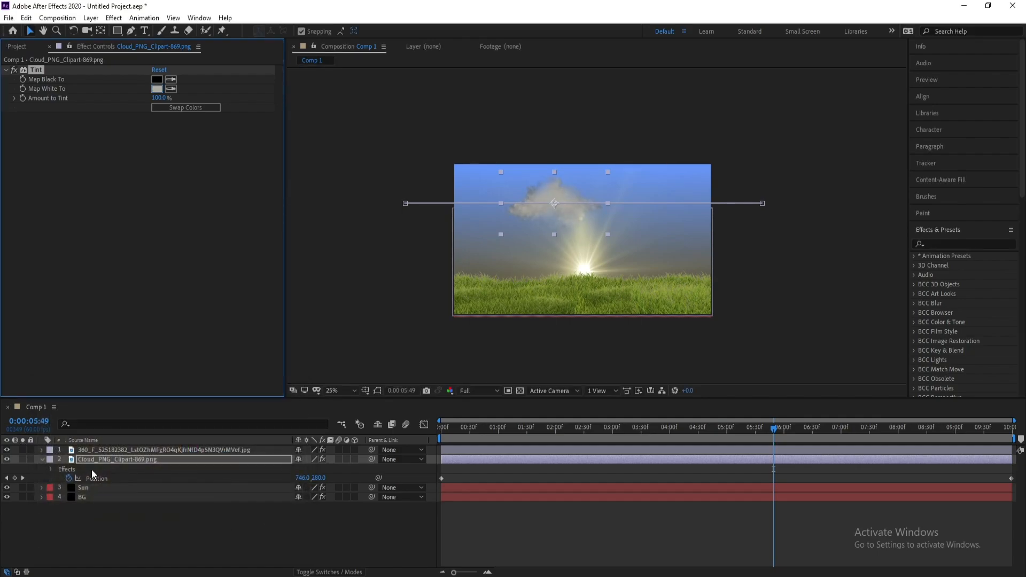
Import Cloud_PNG_Clipart-869.png into the project a second time
{"action": "left_click", "coordinate": [8, 17]}
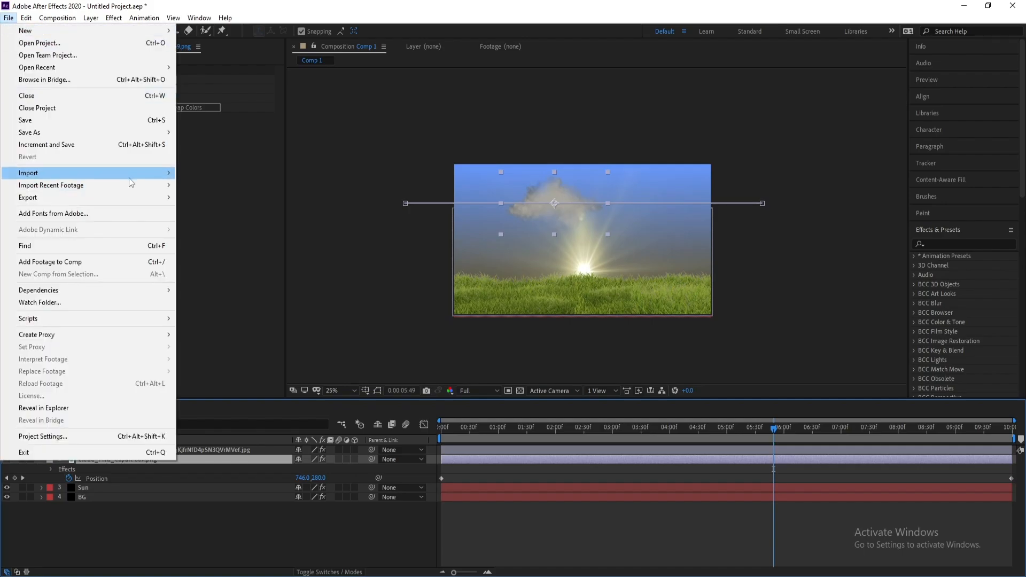
{"action": "mouse_move", "coordinate": [129, 171]}
{"action": "left_click", "coordinate": [332, 172]}
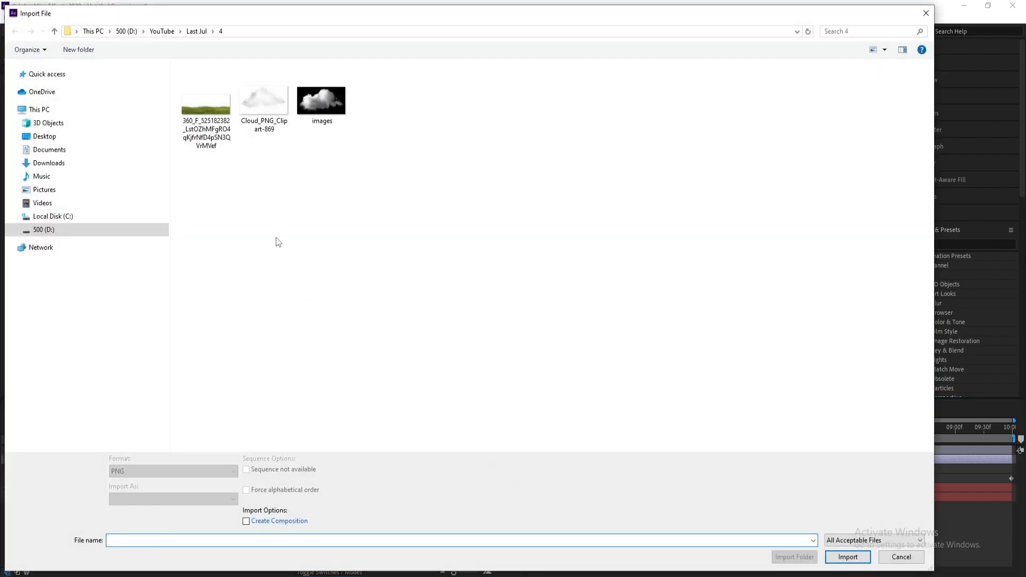
{"action": "double_click", "coordinate": [262, 120]}
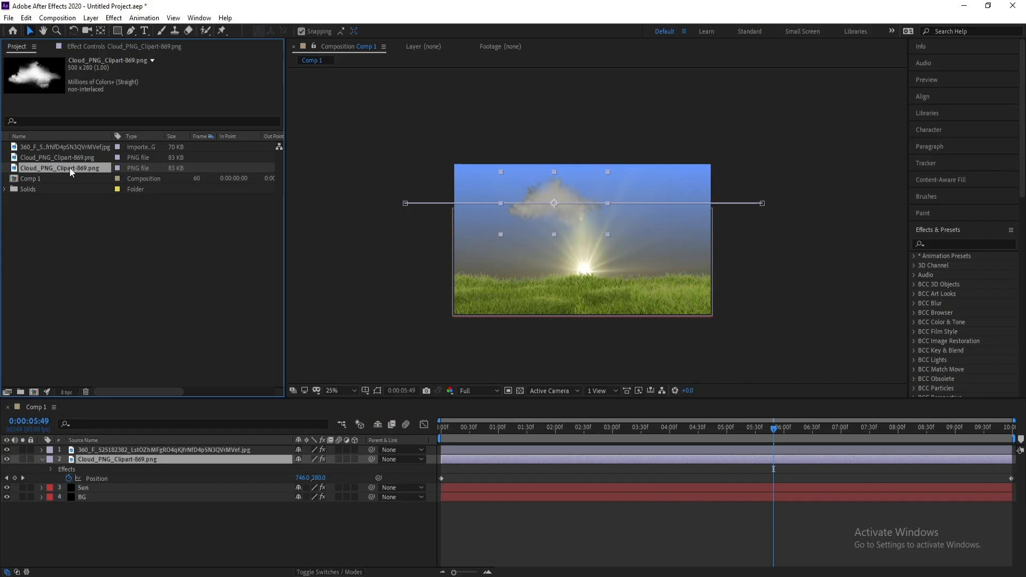
Import images.jfif, add it to the composition beneath the cloud layer, and scale it to 320%
{"action": "left_click", "coordinate": [8, 18]}
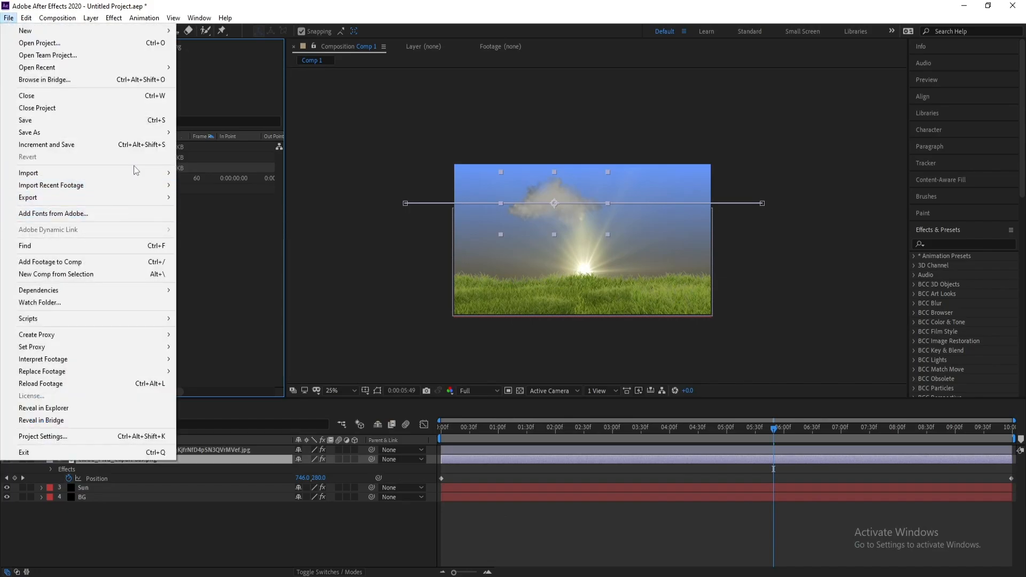
{"action": "mouse_move", "coordinate": [134, 173]}
{"action": "left_click", "coordinate": [219, 174]}
{"action": "double_click", "coordinate": [341, 119]}
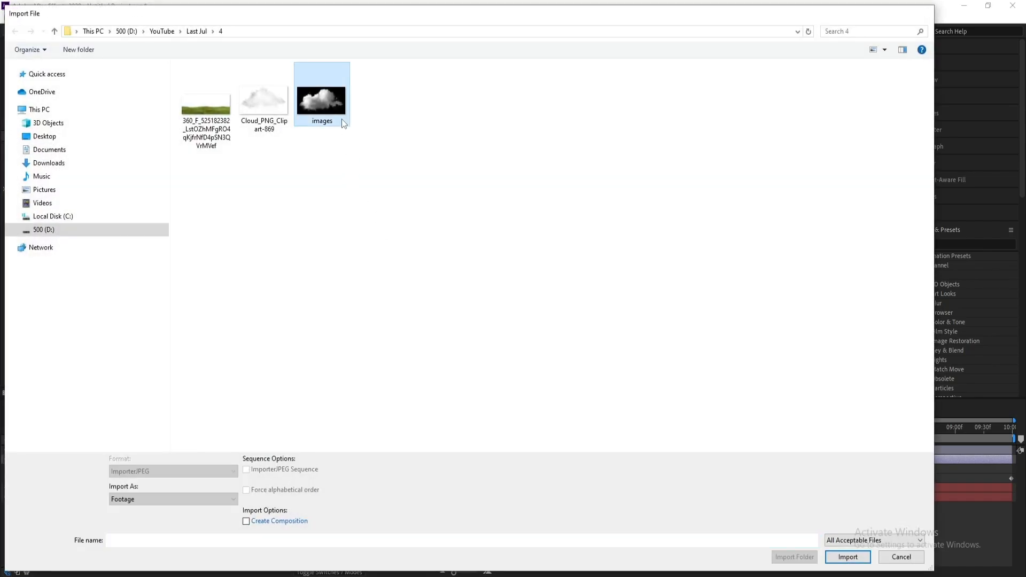
{"action": "left_click_drag", "start_coordinate": [59, 190], "coordinate": [155, 466]}
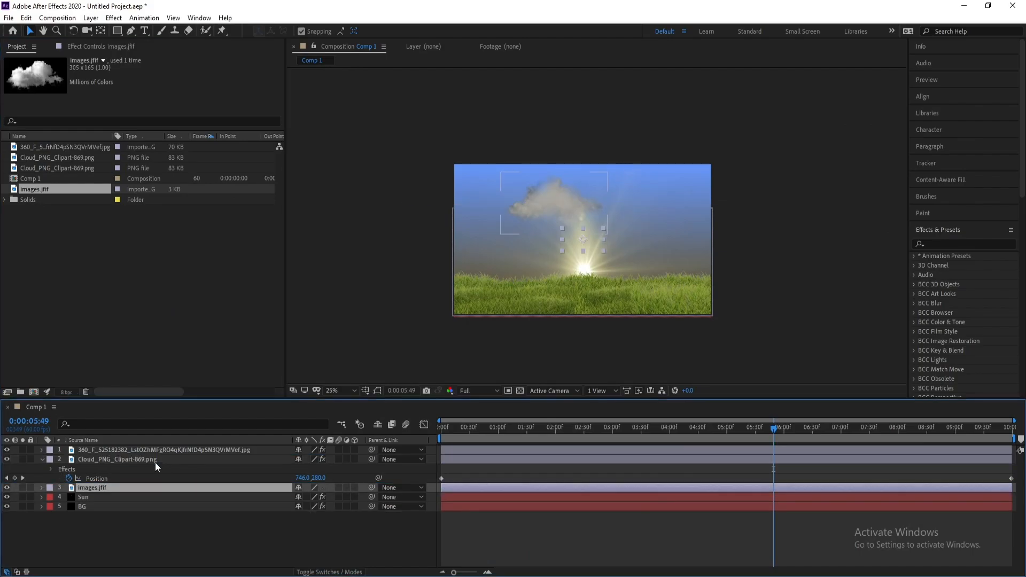
{"action": "key", "text": "s"}
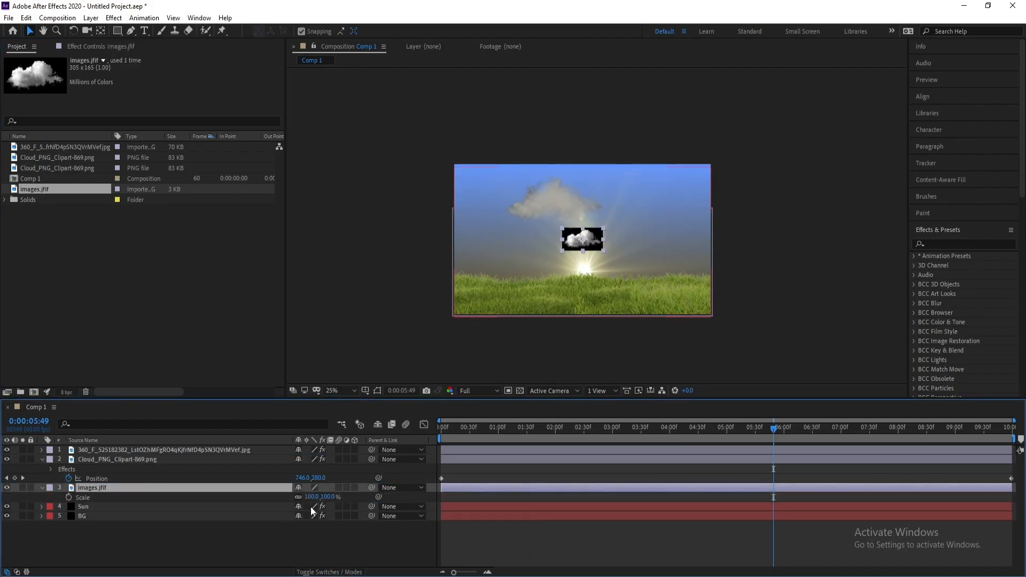
{"action": "left_click_drag", "start_coordinate": [312, 496], "coordinate": [430, 509]}
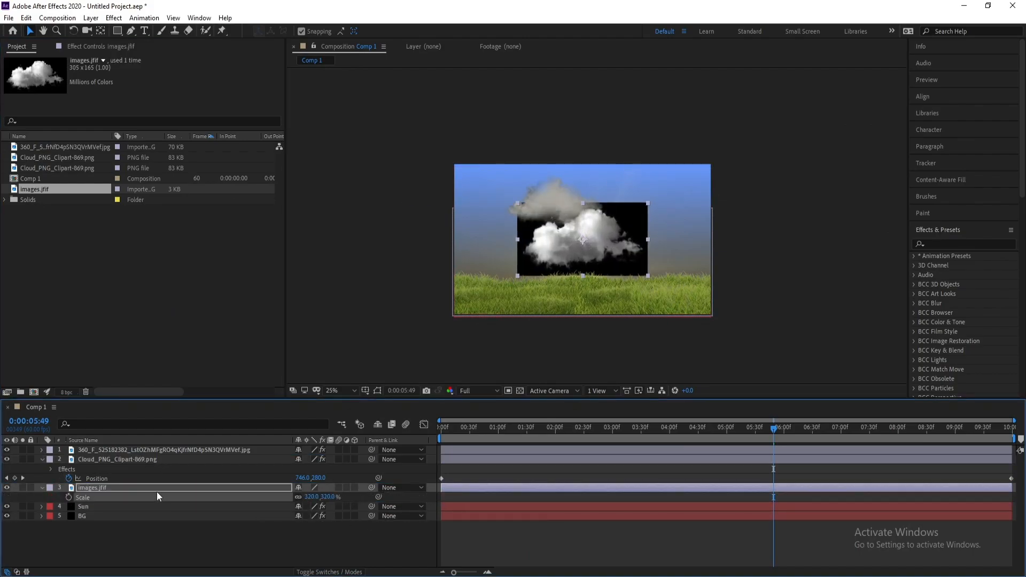
Apply Linear Color Key to images.jfif, key out its black background, and set Matching Softness to 43%
{"action": "left_click", "coordinate": [113, 18]}
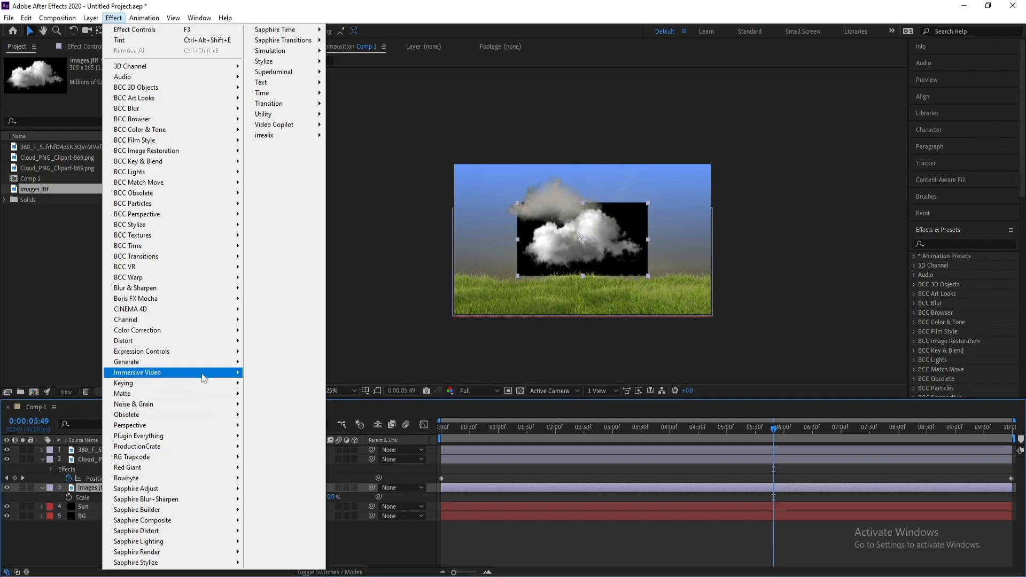
{"action": "mouse_move", "coordinate": [202, 383]}
{"action": "left_click", "coordinate": [292, 499]}
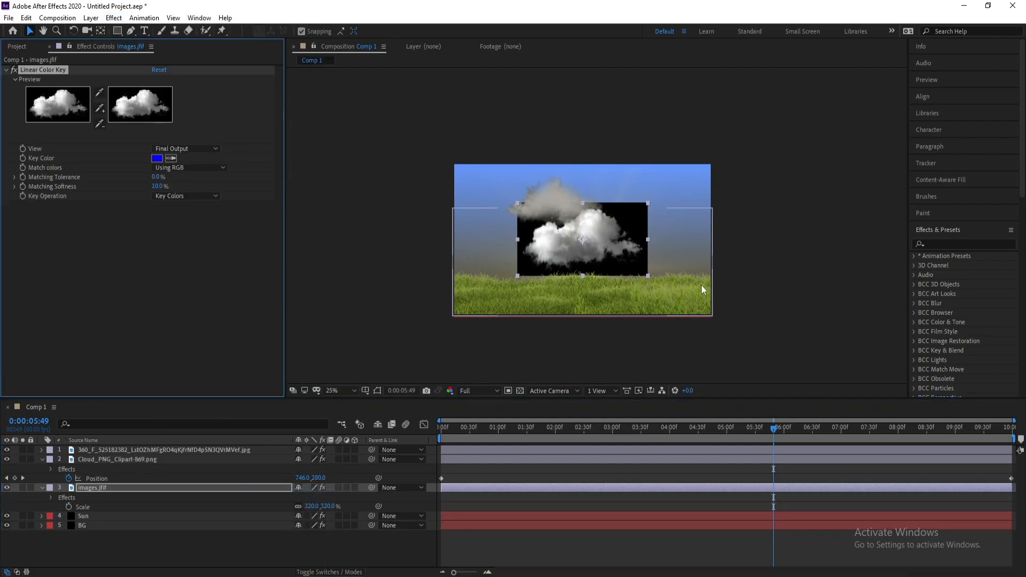
{"action": "key", "text": "period"}
{"action": "left_click", "coordinate": [171, 158]}
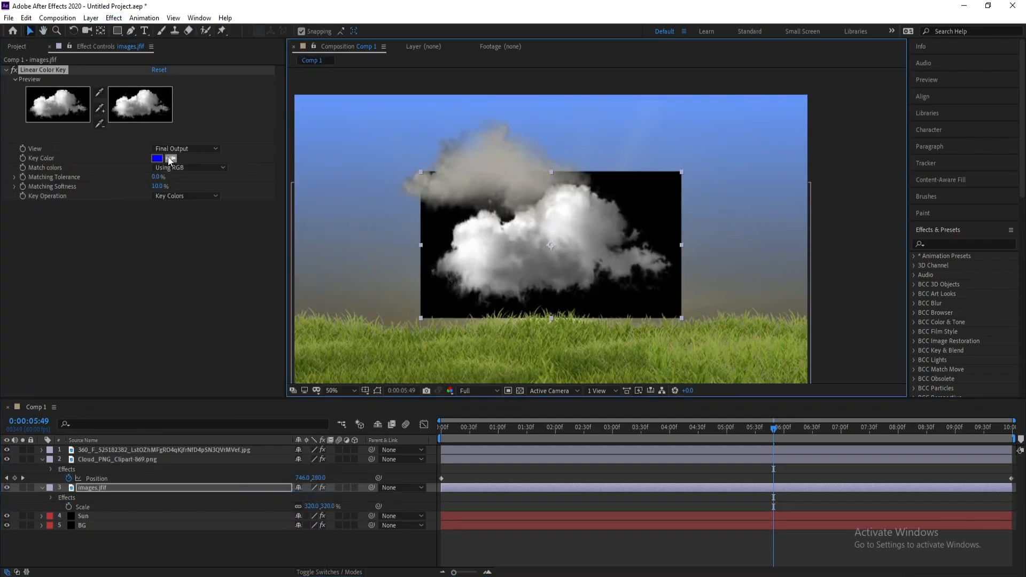
{"action": "left_click", "coordinate": [641, 204]}
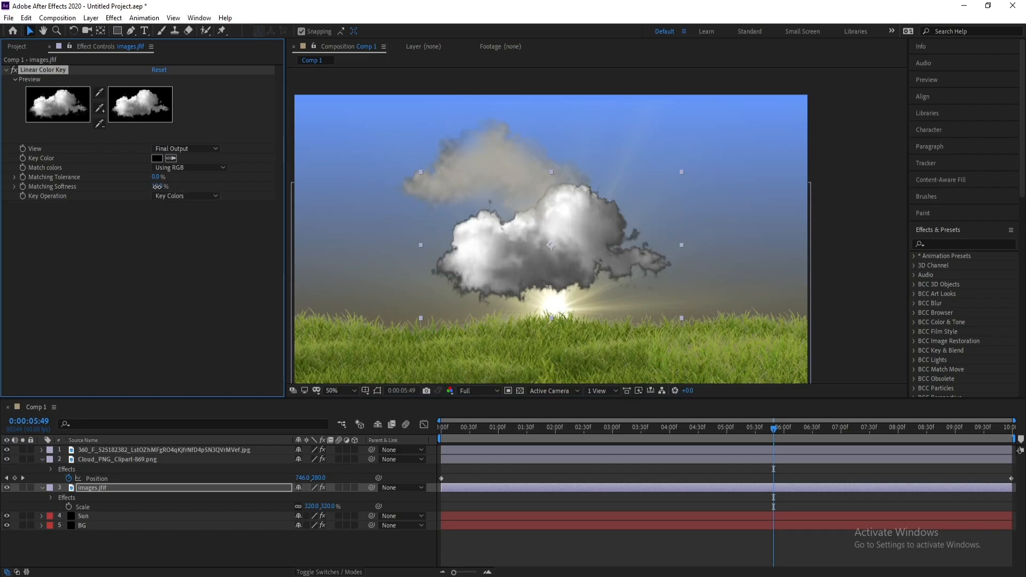
{"action": "left_click_drag", "start_coordinate": [157, 187], "coordinate": [177, 188]}
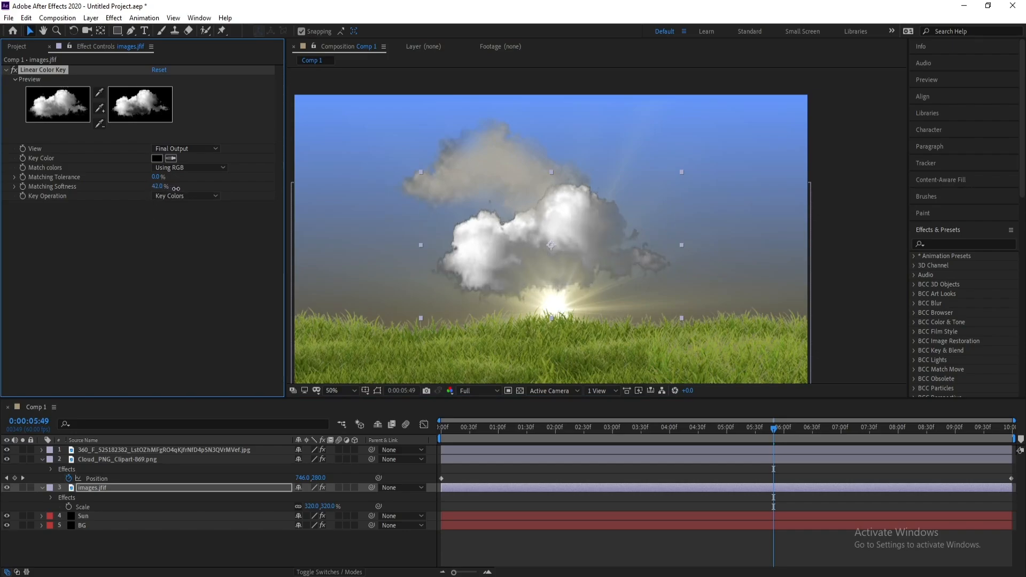
Apply the Tint effect to the images.jfif layer
{"action": "left_click", "coordinate": [97, 497]}
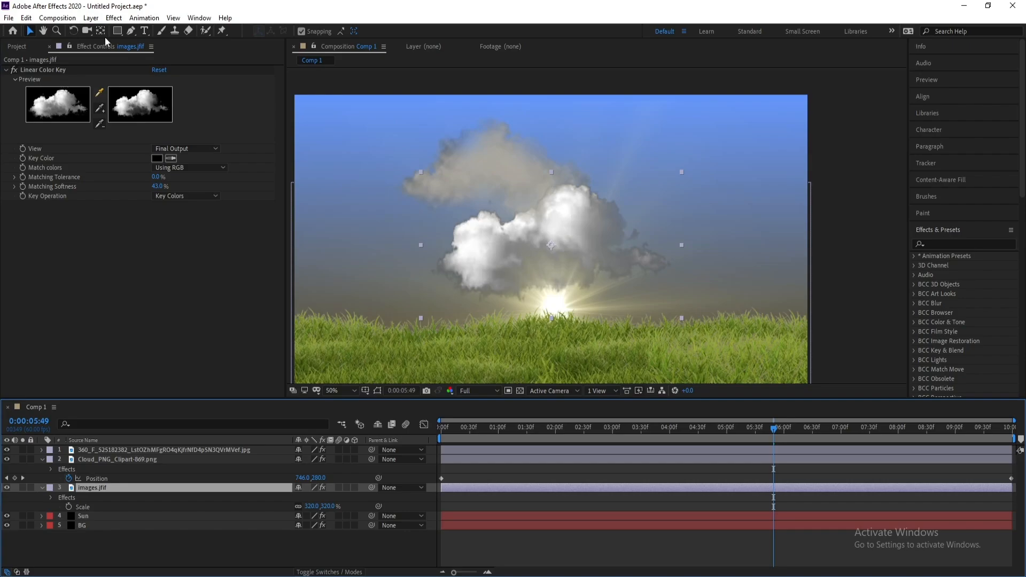
{"action": "left_click", "coordinate": [113, 17]}
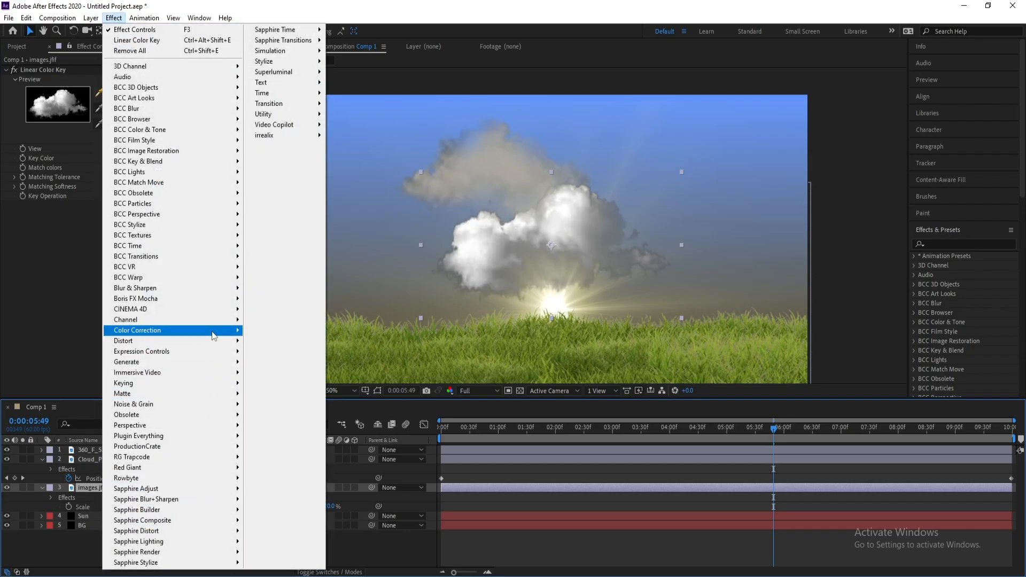
{"action": "mouse_move", "coordinate": [214, 330]}
{"action": "left_click", "coordinate": [299, 555]}
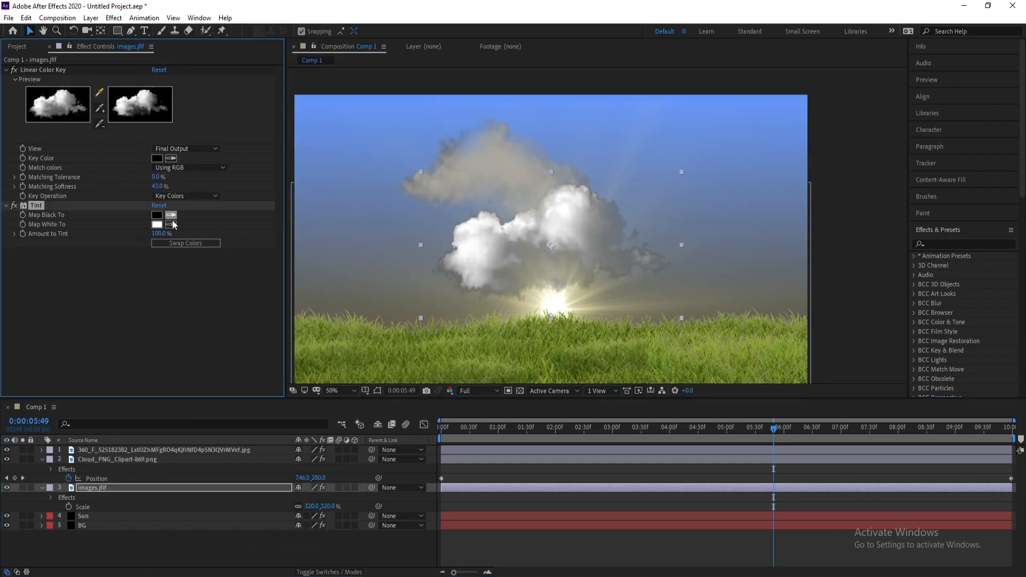
Set the Tint's Map White To color to a light warm cream tone
{"action": "left_click", "coordinate": [157, 225]}
{"action": "left_click_drag", "start_coordinate": [68, 447], "coordinate": [17, 460]}
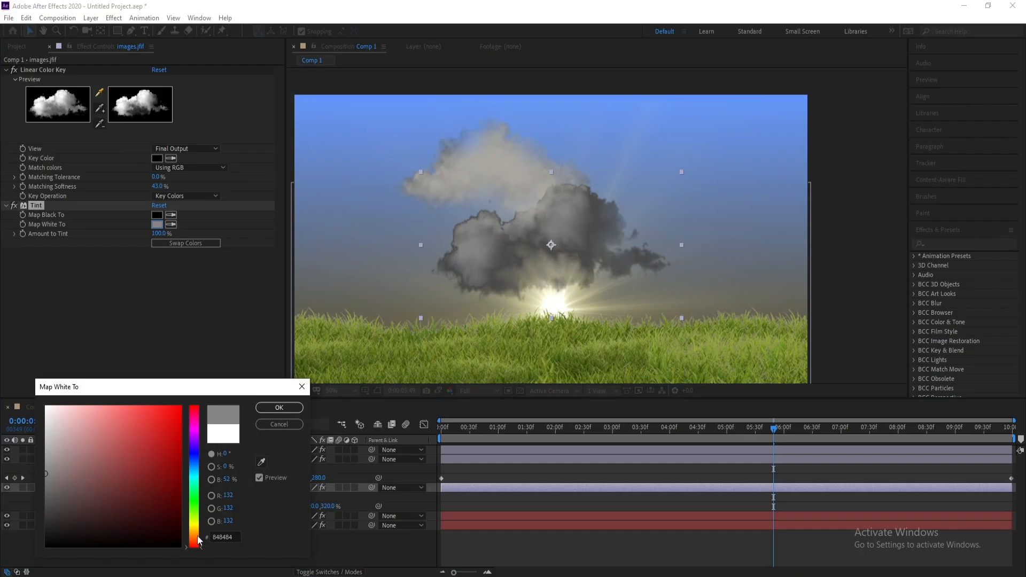
{"action": "left_click_drag", "start_coordinate": [198, 541], "coordinate": [198, 532]}
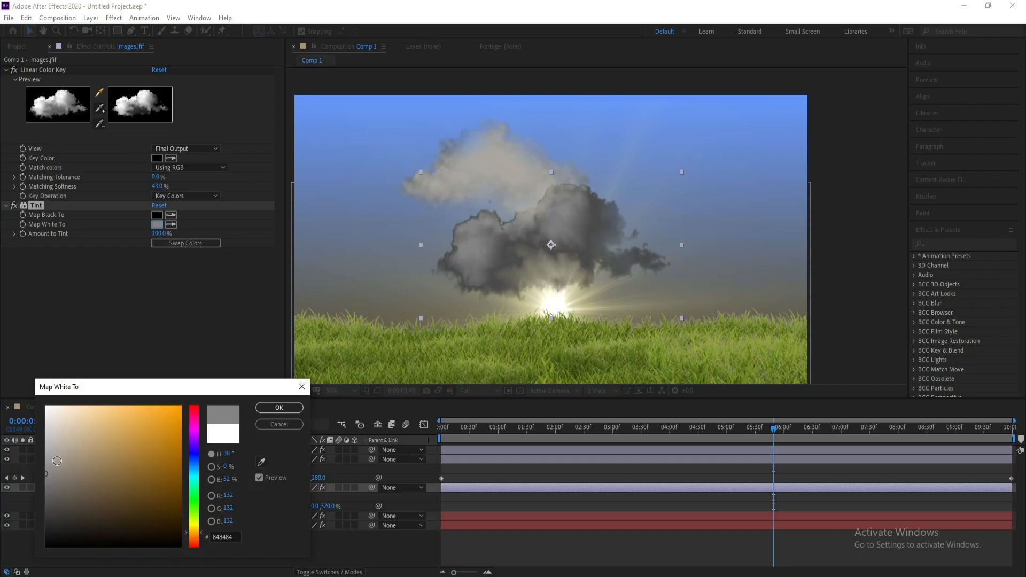
{"action": "left_click_drag", "start_coordinate": [57, 460], "coordinate": [61, 416]}
{"action": "left_click", "coordinate": [279, 408]}
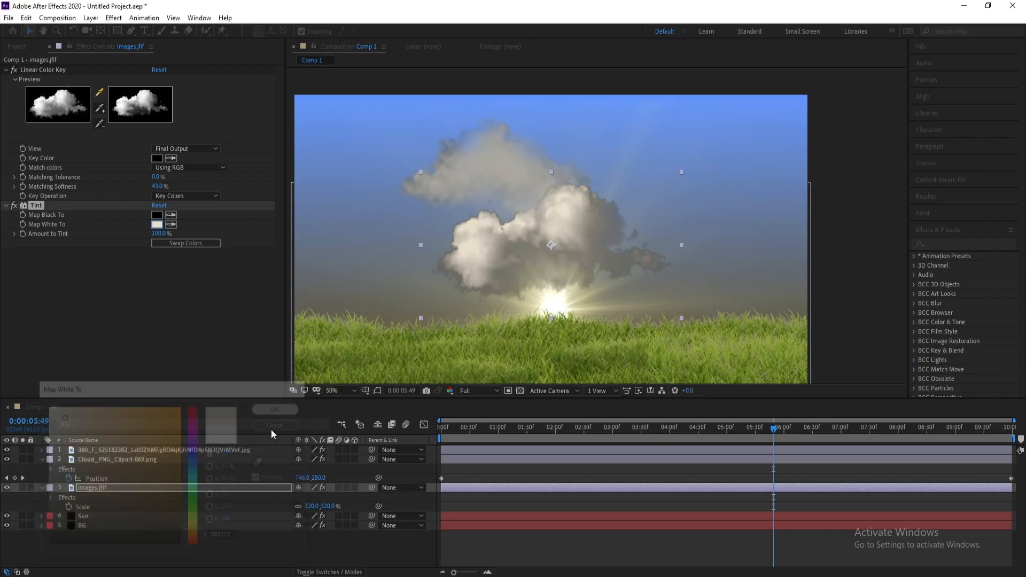
Move the images.jfif cloud off the right edge of the composition frame
{"action": "scroll", "coordinate": [589, 290], "scroll_direction": "down", "scroll_amount": 1}
{"action": "key", "text": "h"}
{"action": "left_click_drag", "start_coordinate": [604, 288], "coordinate": [598, 293]}
{"action": "key", "text": "v"}
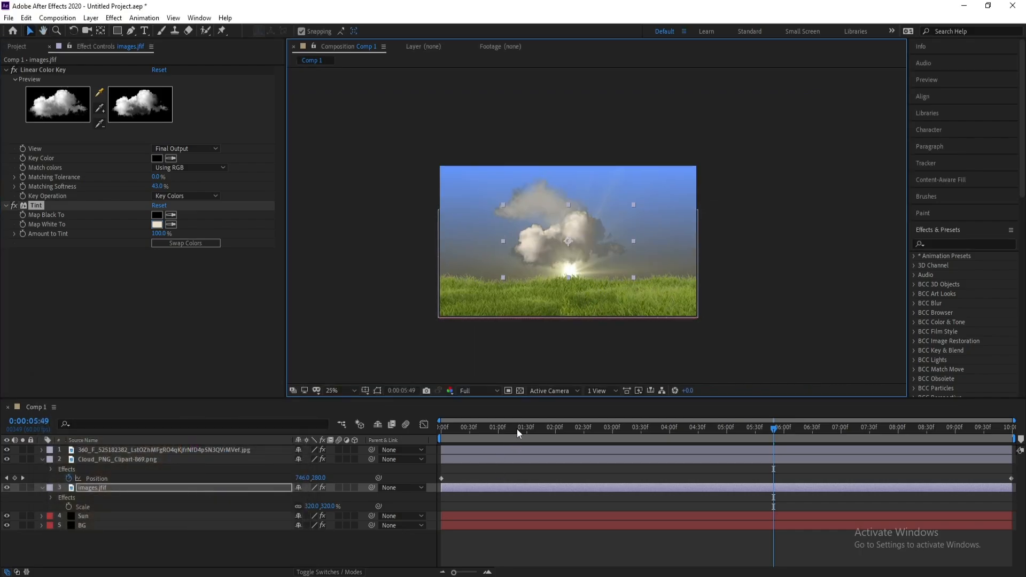
{"action": "left_click", "coordinate": [589, 427]}
{"action": "left_click_drag", "start_coordinate": [572, 250], "coordinate": [749, 247]}
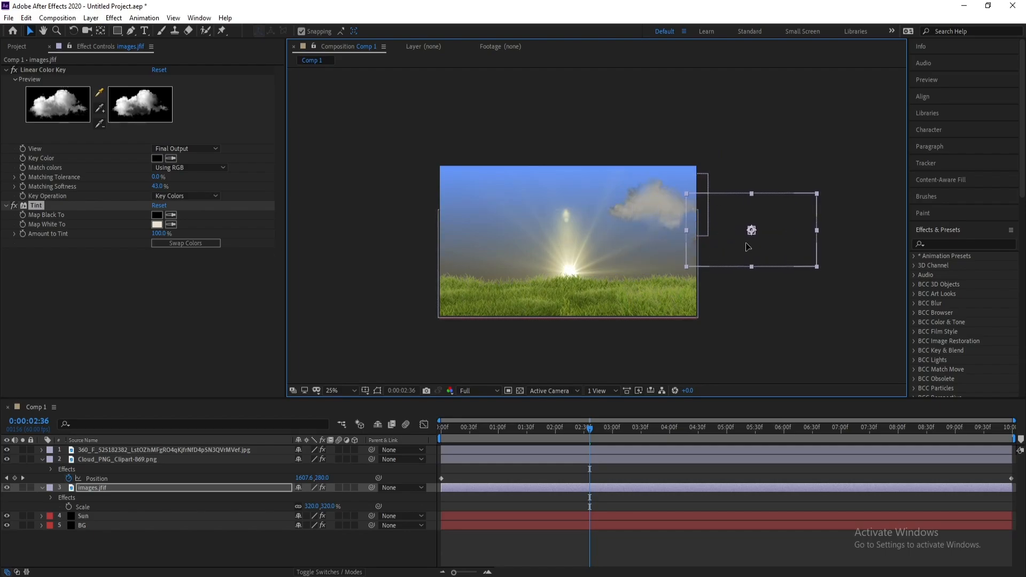
Keyframe the images.jfif cloud's position at the start and set its X to -512 at the last frame
{"action": "left_click_drag", "start_coordinate": [461, 429], "coordinate": [385, 430]}
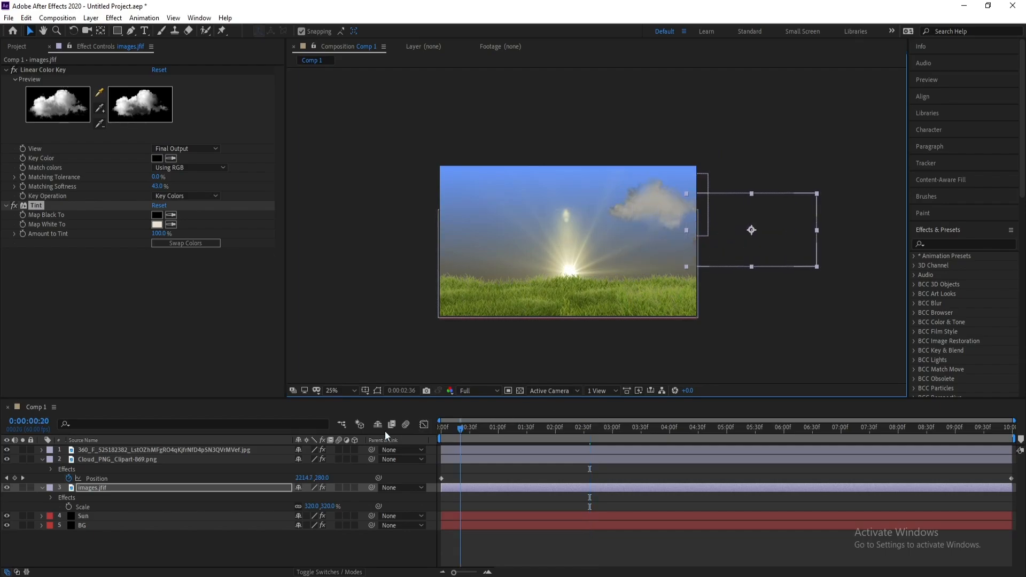
{"action": "left_click", "coordinate": [83, 488]}
{"action": "key", "text": "p"}
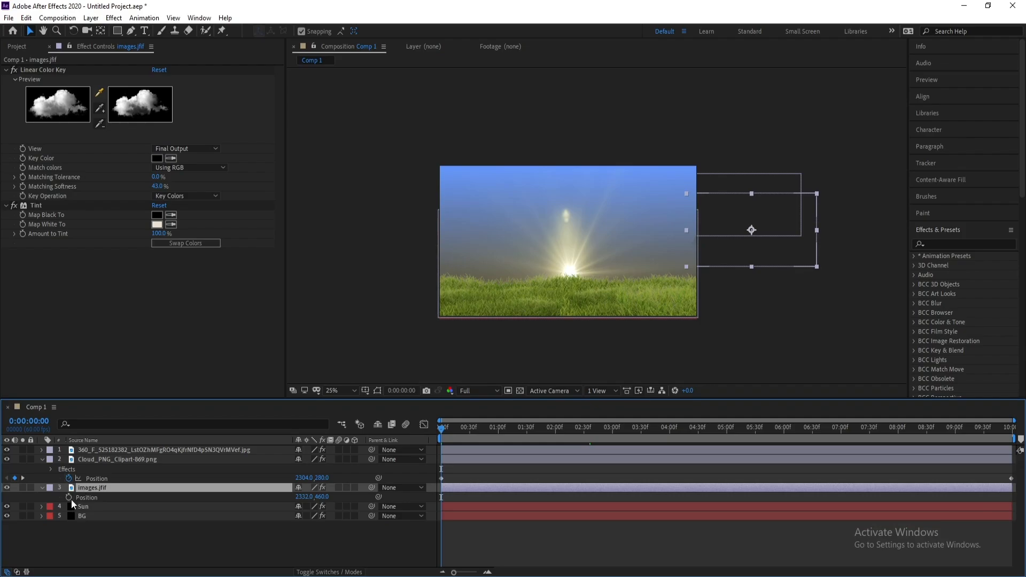
{"action": "left_click", "coordinate": [69, 498]}
{"action": "key", "text": "End"}
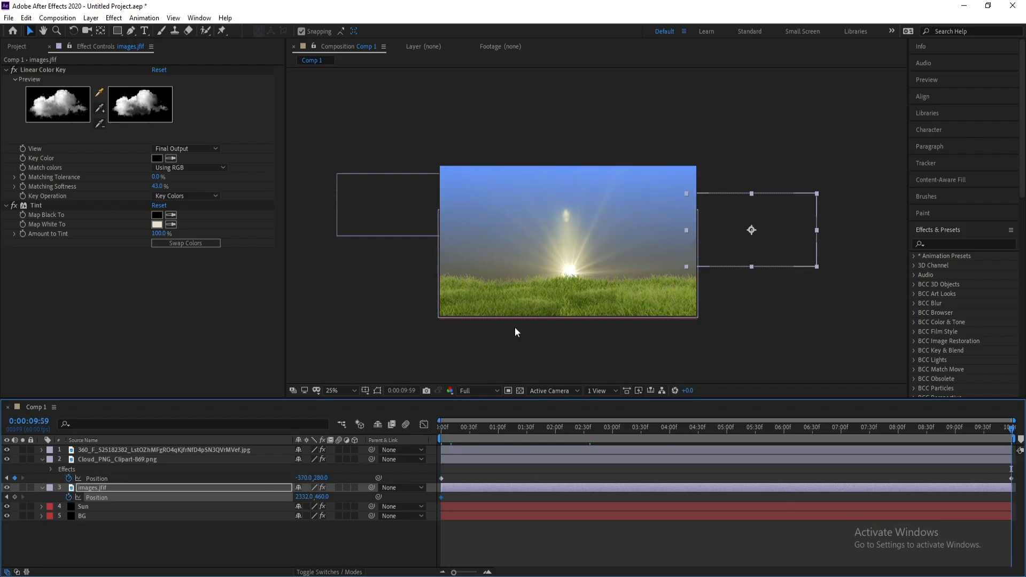
{"action": "left_click_drag", "start_coordinate": [303, 497], "coordinate": [255, 508]}
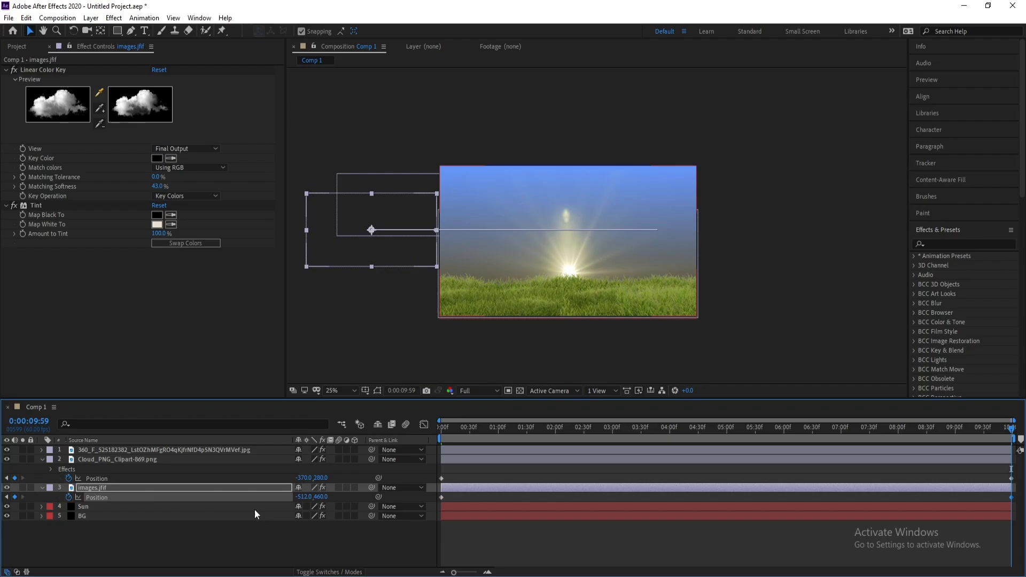
Scrub the timeline to check the images.jfif cloud's motion
{"action": "left_click", "coordinate": [197, 489]}
{"action": "left_click", "coordinate": [563, 426]}
{"action": "left_click_drag", "start_coordinate": [563, 425], "coordinate": [643, 430]}
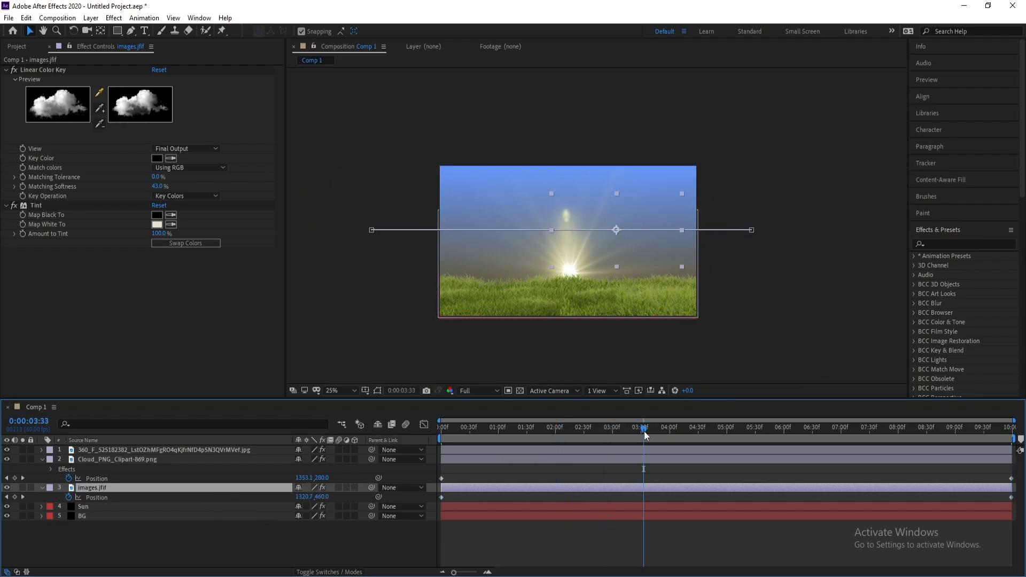
Set the images.jfif cloud layer's opacity to 40%
{"action": "left_click", "coordinate": [42, 459]}
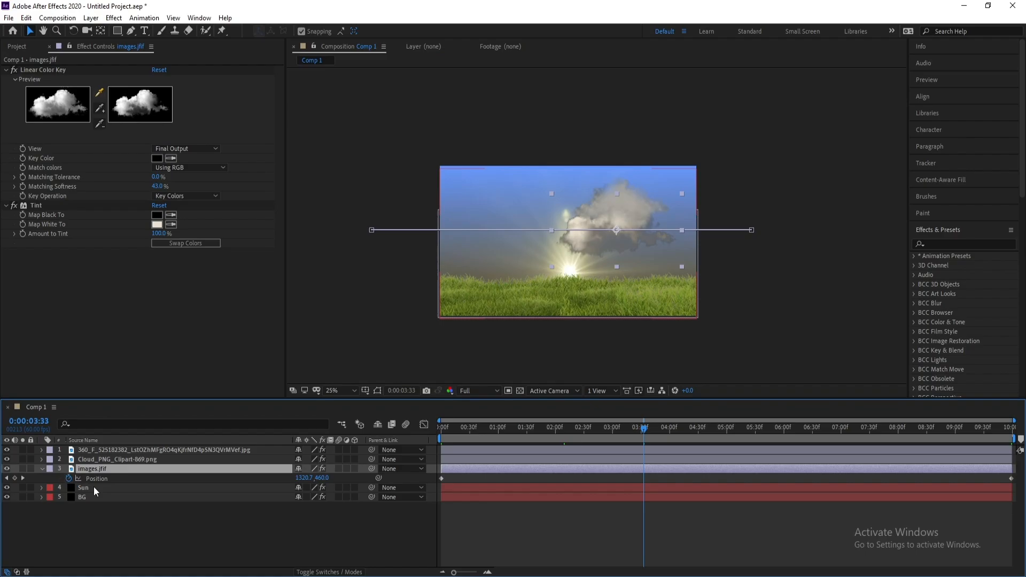
{"action": "key", "text": "t"}
{"action": "left_click_drag", "start_coordinate": [302, 478], "coordinate": [288, 479]}
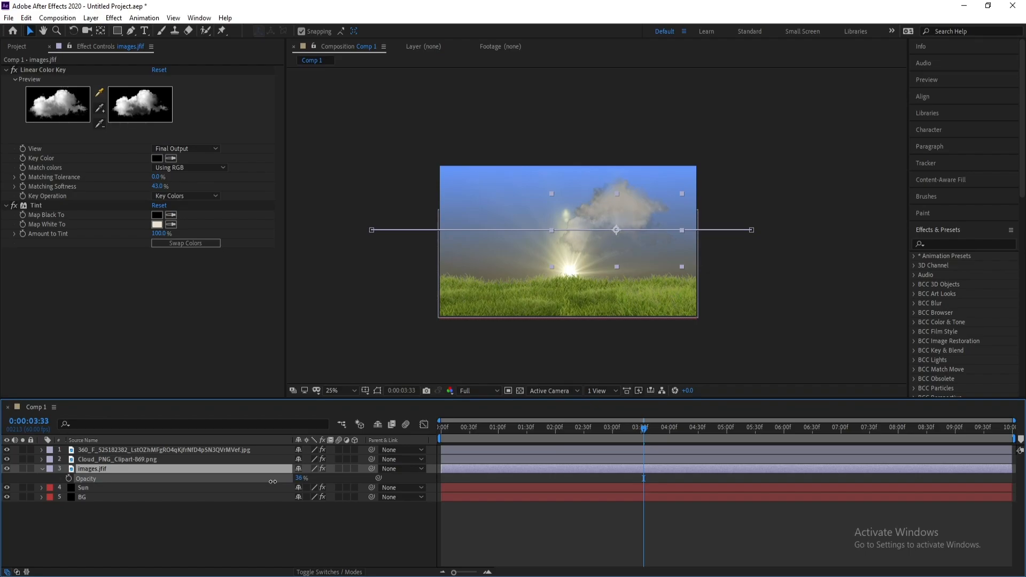
{"action": "left_click_drag", "start_coordinate": [271, 483], "coordinate": [281, 480]}
{"action": "key", "text": "Return"}
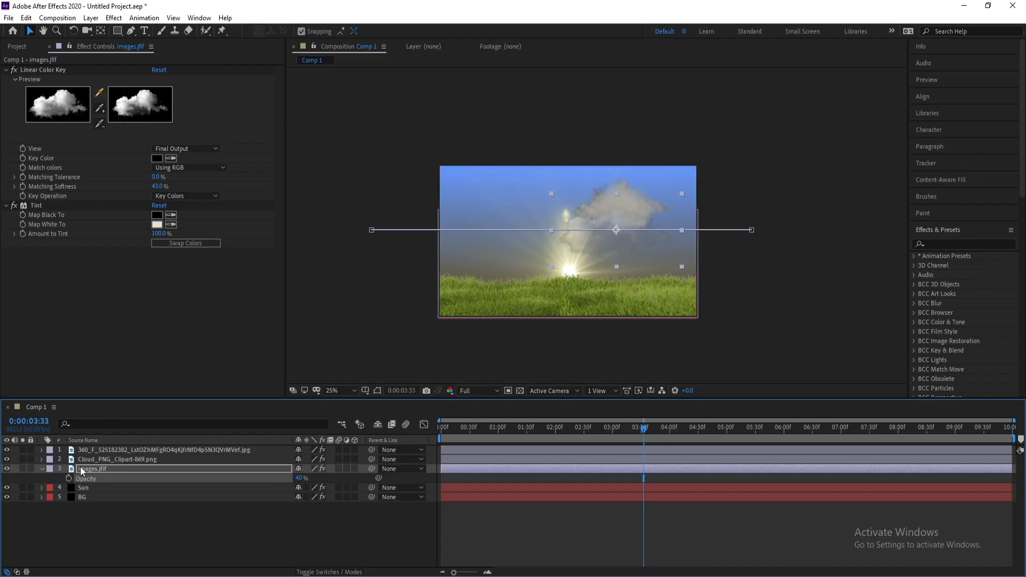
Set the Cloud_PNG_Clipart-869.png layer's opacity to 57%
{"action": "left_click", "coordinate": [92, 460]}
{"action": "key", "text": "t"}
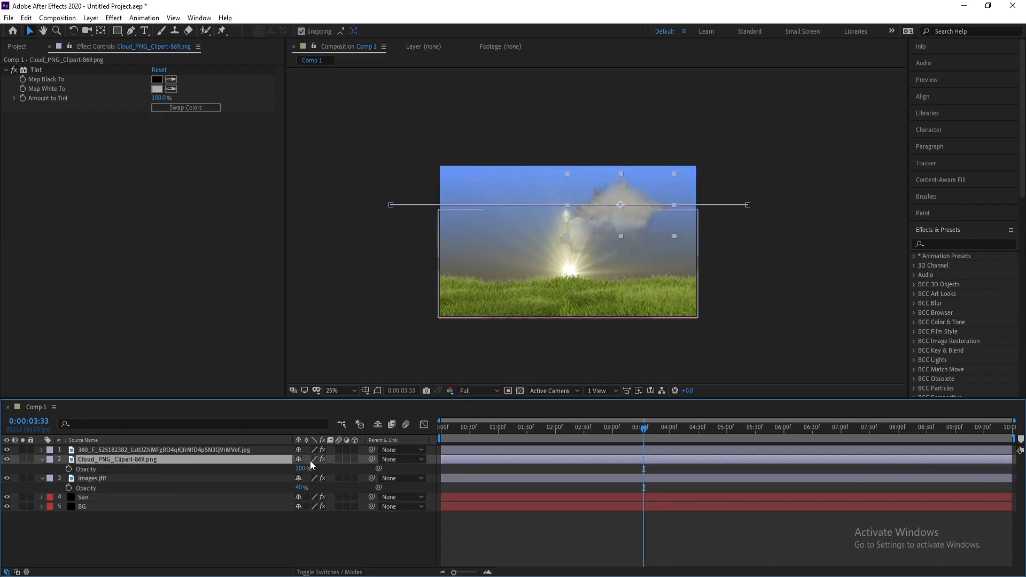
{"action": "left_click_drag", "start_coordinate": [300, 469], "coordinate": [286, 472]}
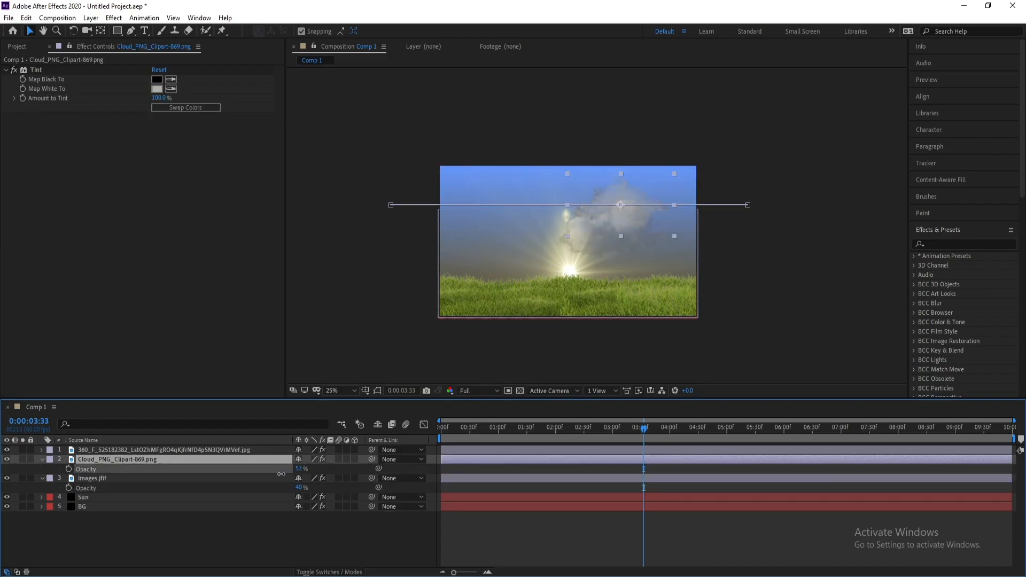
Preview the animation from the start of the composition
{"action": "left_click_drag", "start_coordinate": [449, 430], "coordinate": [414, 435]}
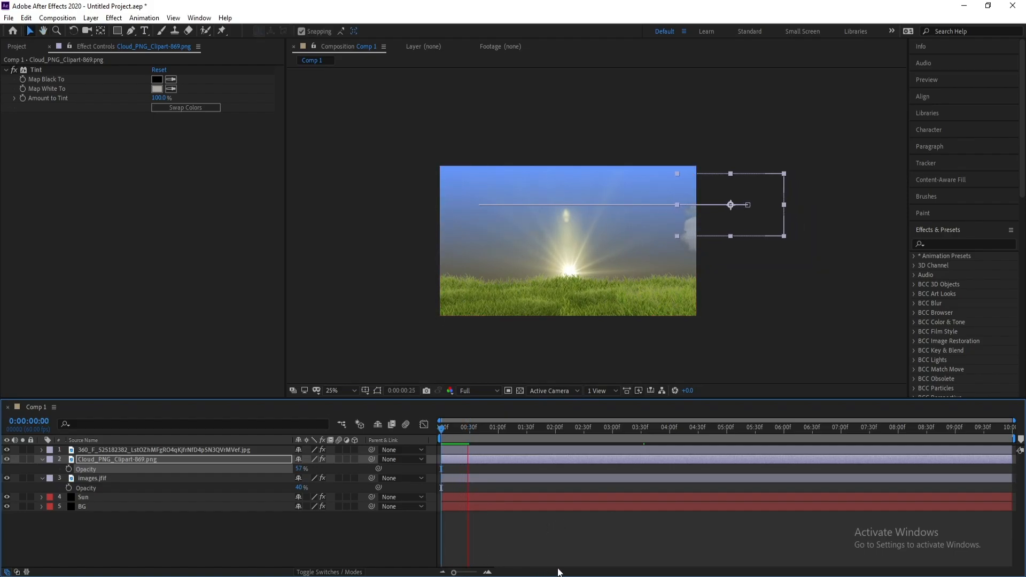
{"action": "left_click", "coordinate": [626, 547]}
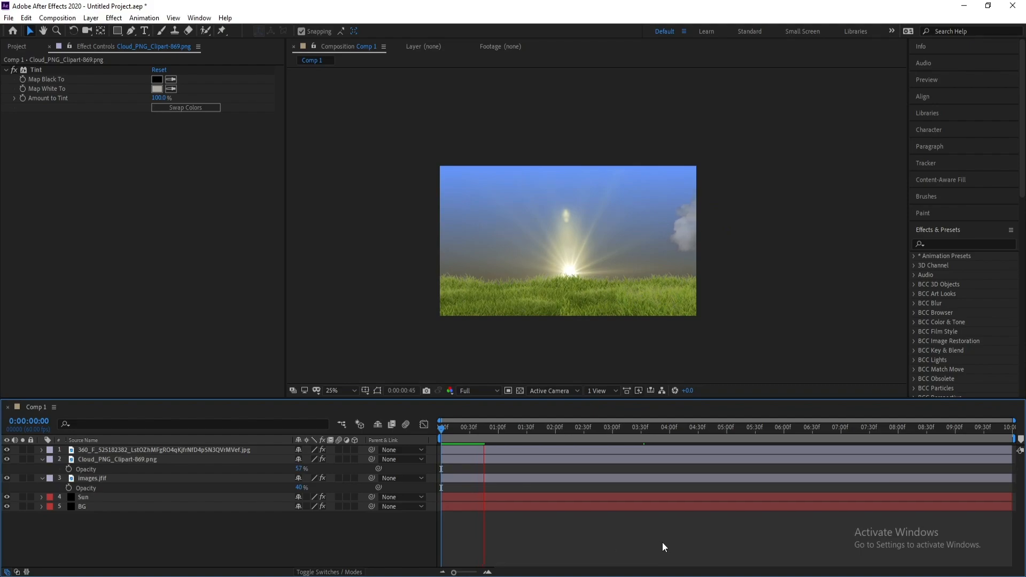
{"action": "key", "text": "space"}
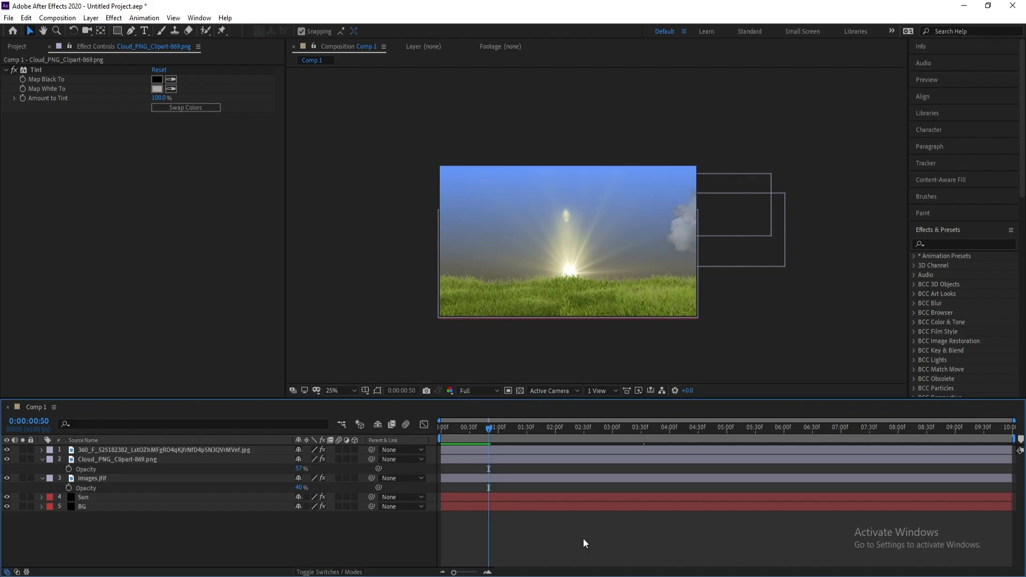
{"action": "key", "text": "space"}
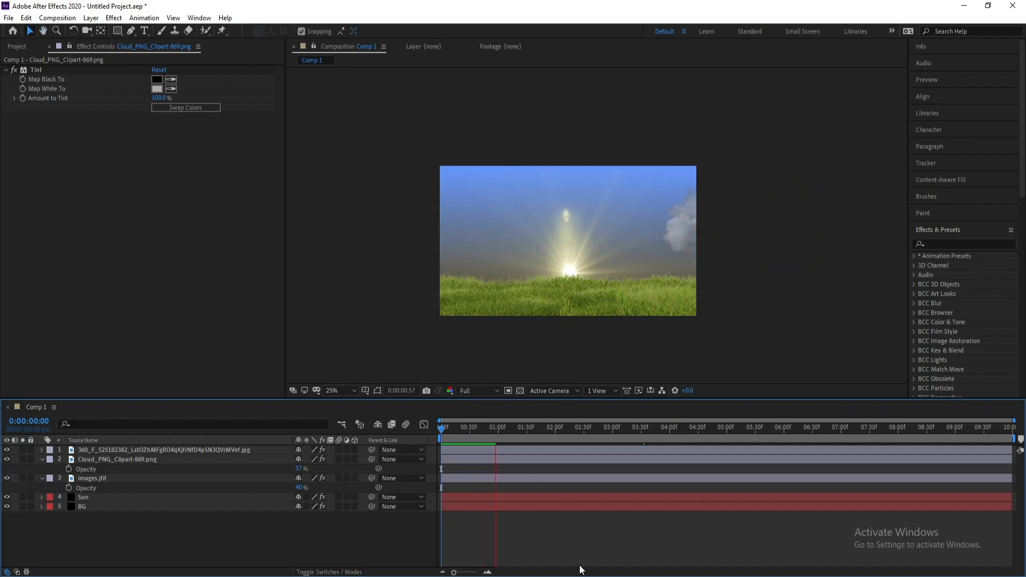
{"action": "key", "text": "space"}
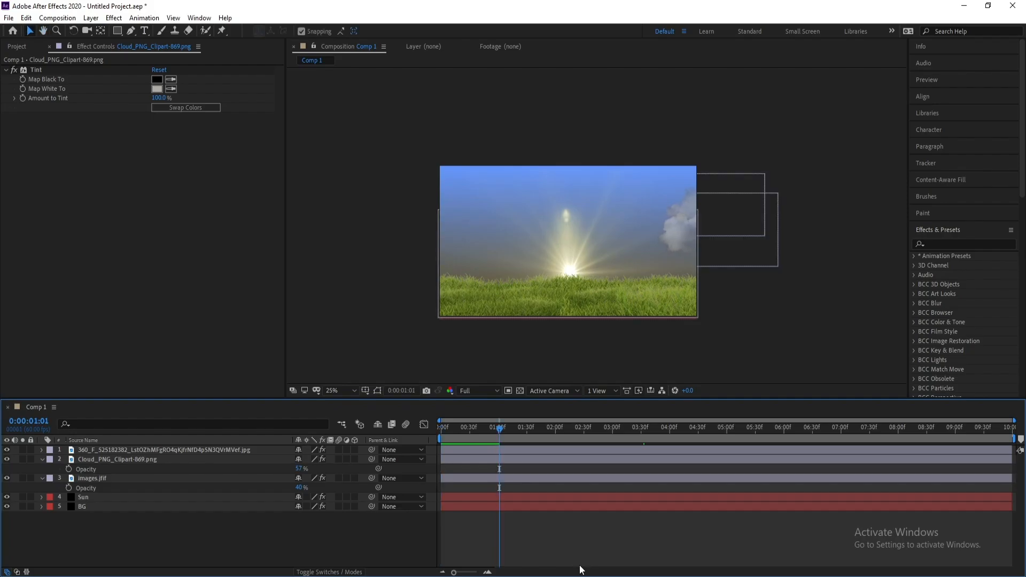